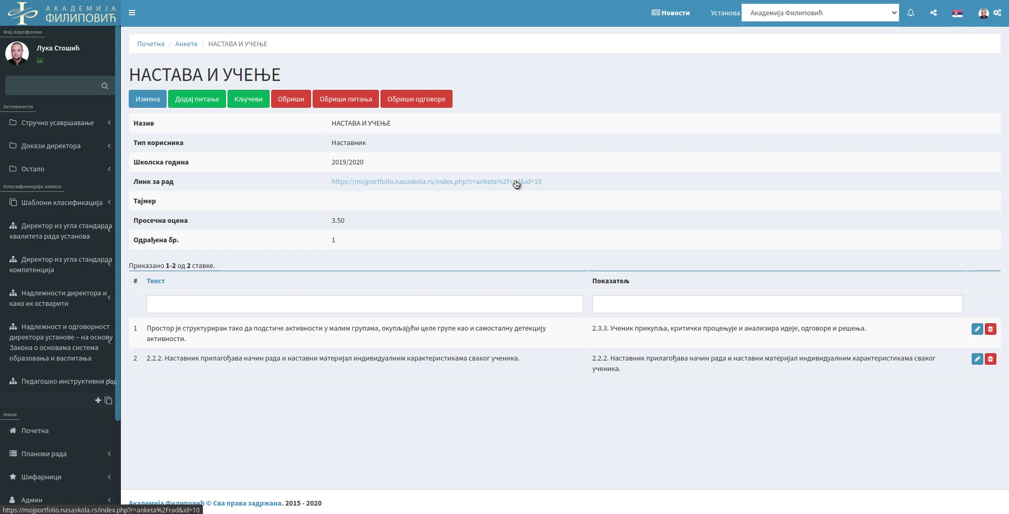
- Open the survey's completion link and examine the access-key form that starts the survey
click(487, 183)
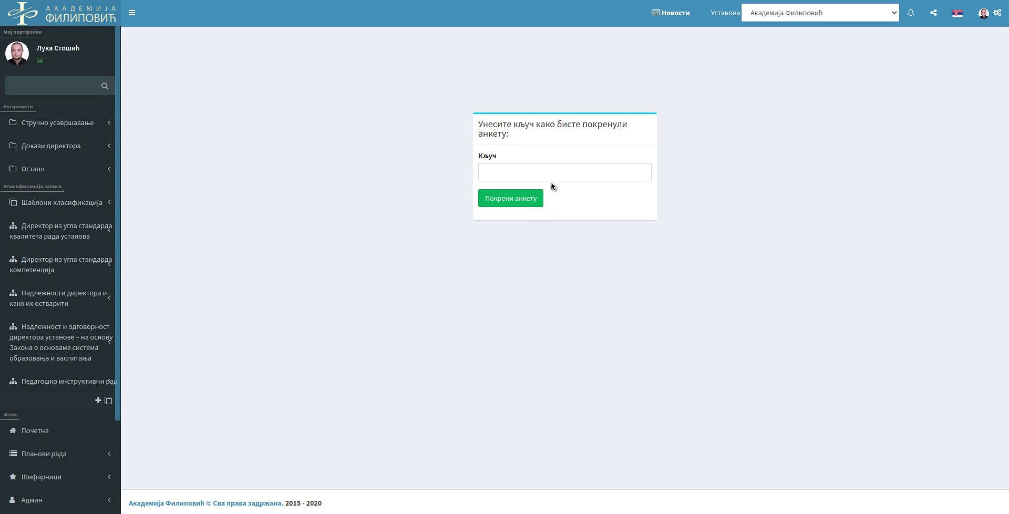
click(511, 178)
click(561, 144)
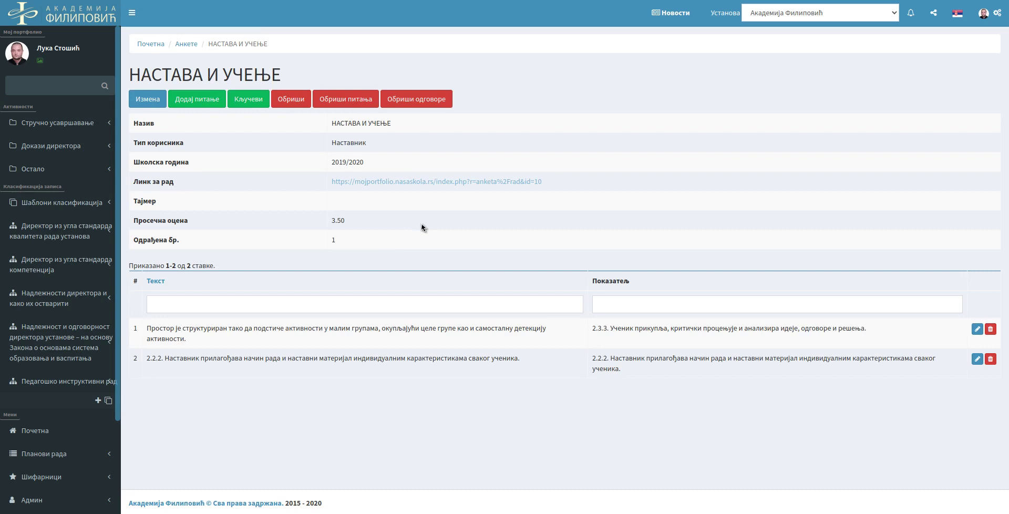
- Open the list of access keys for the survey НАСТАВА И УЧЕЊЕ
click(247, 104)
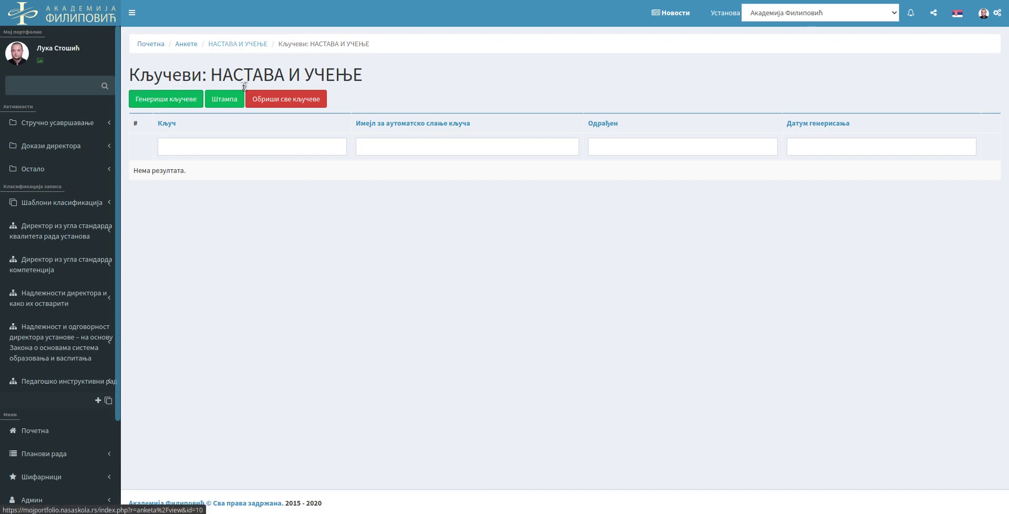
key(alt+Left)
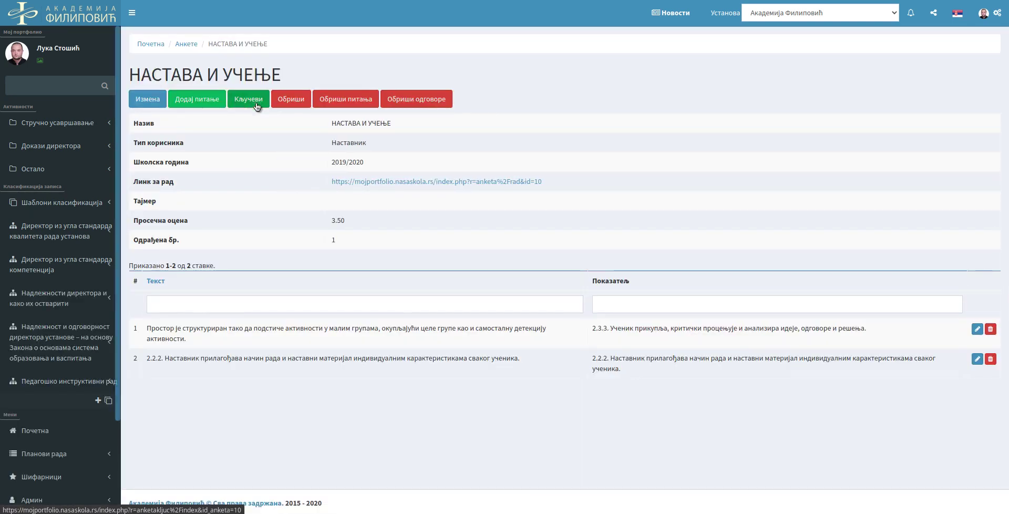
click(257, 104)
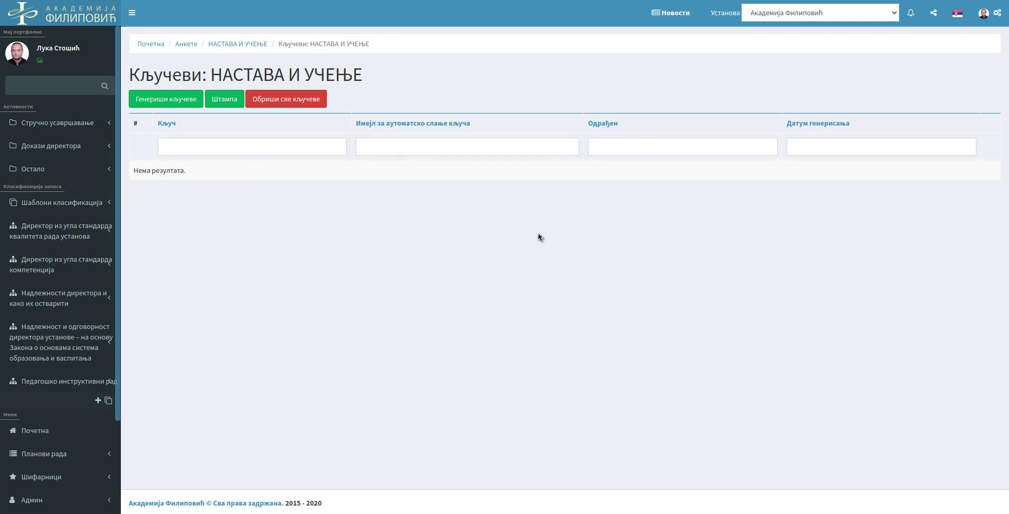
- Generate 10 access keys for the survey НАСТАВА И УЧЕЊЕ using the number-of-keys option
click(166, 104)
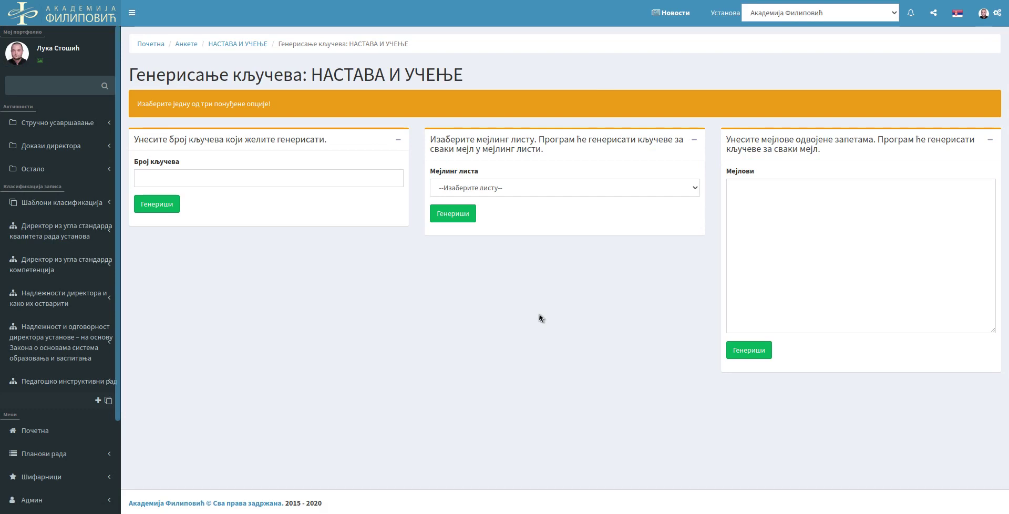
triple_click(248, 102)
click(310, 101)
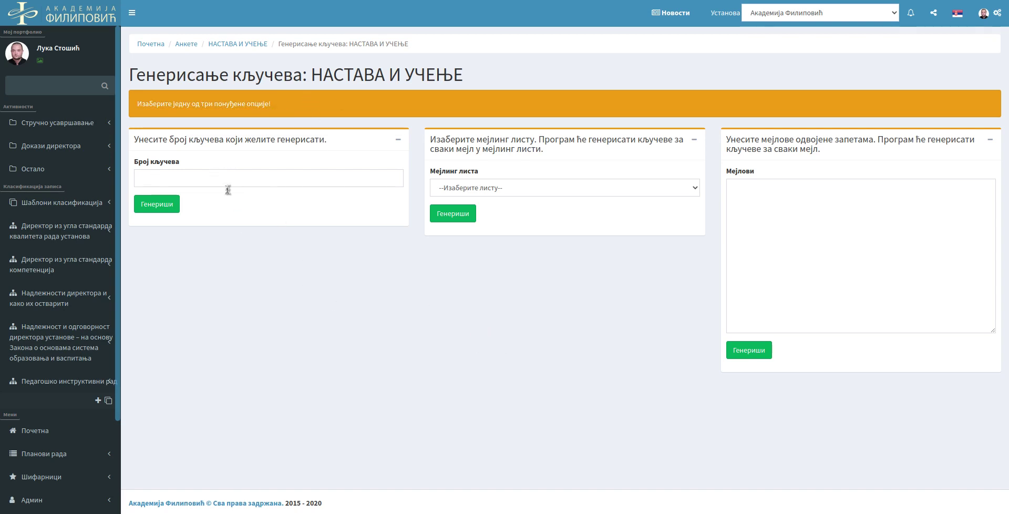
click(205, 181)
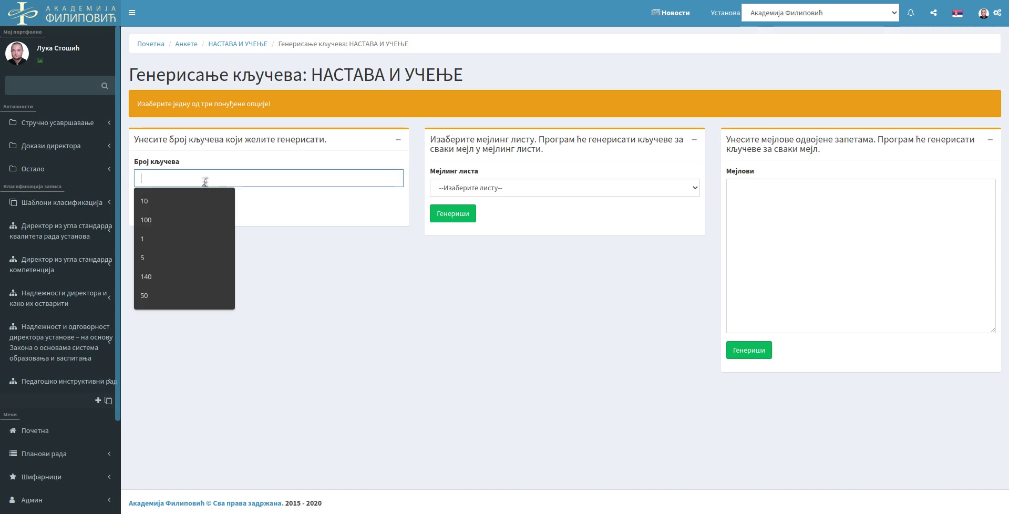
text(10)
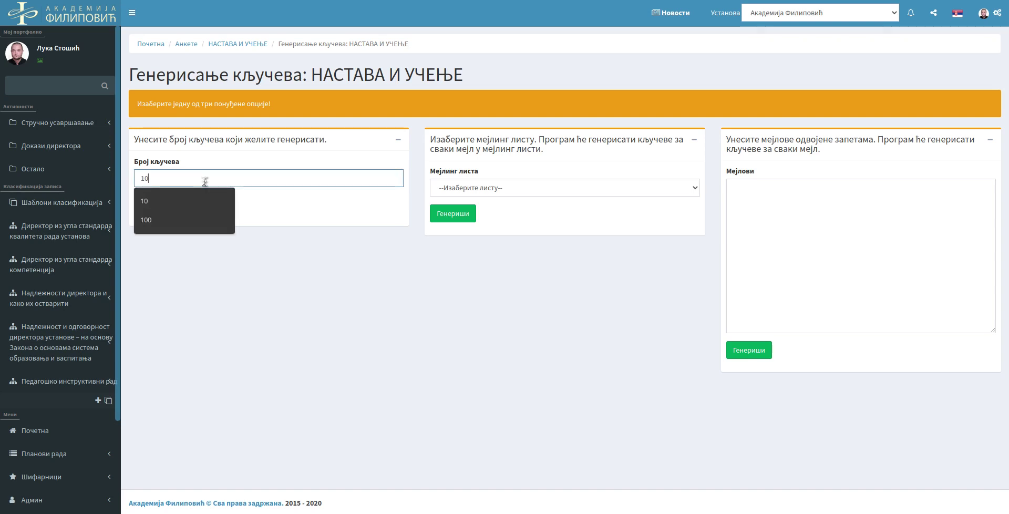
click(368, 253)
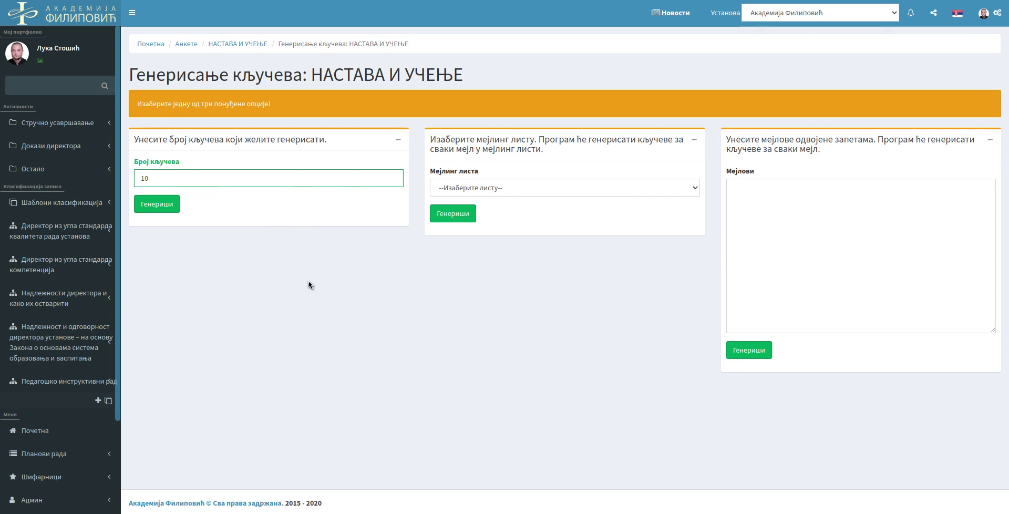
click(168, 208)
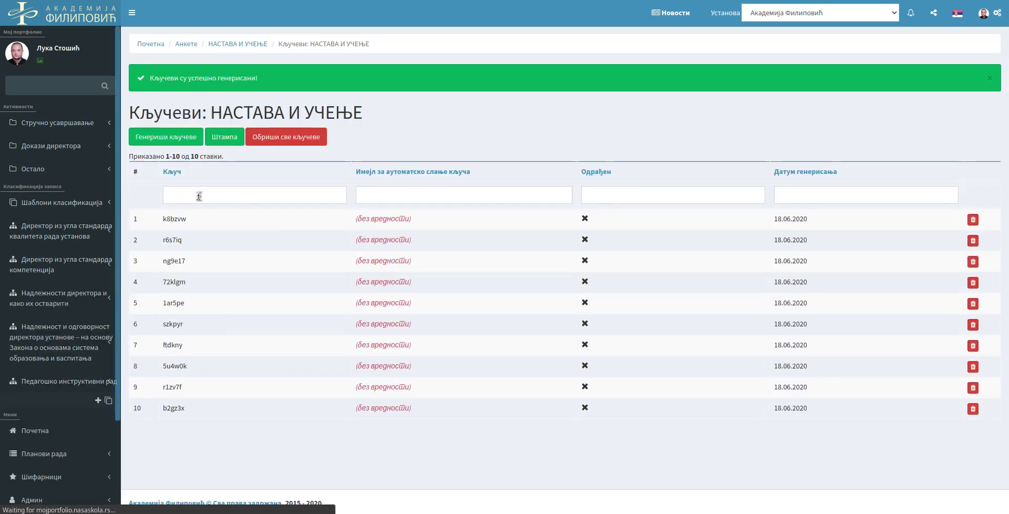
- Examine the generated keys and their column of e-mail addresses for automatic key sending
drag(162, 219, 198, 413)
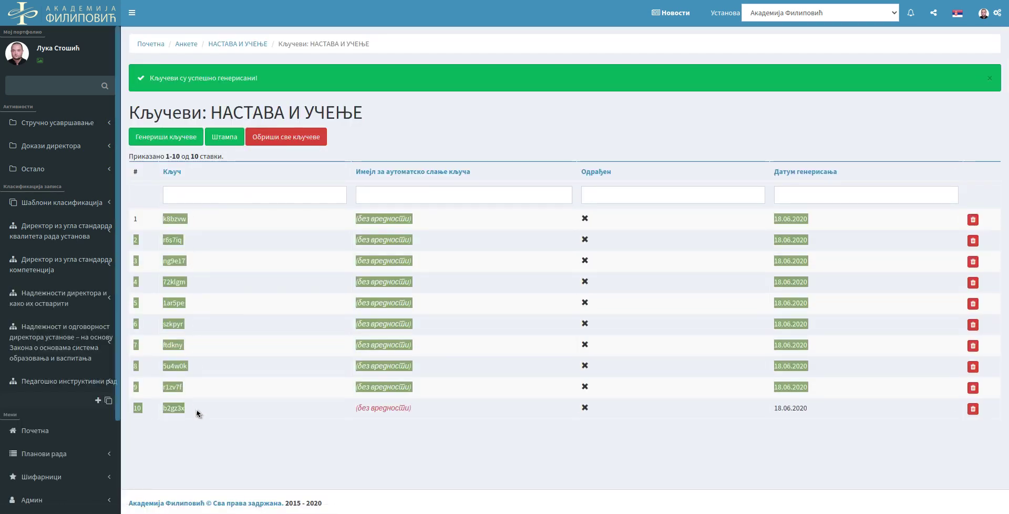
click(181, 235)
double_click(174, 219)
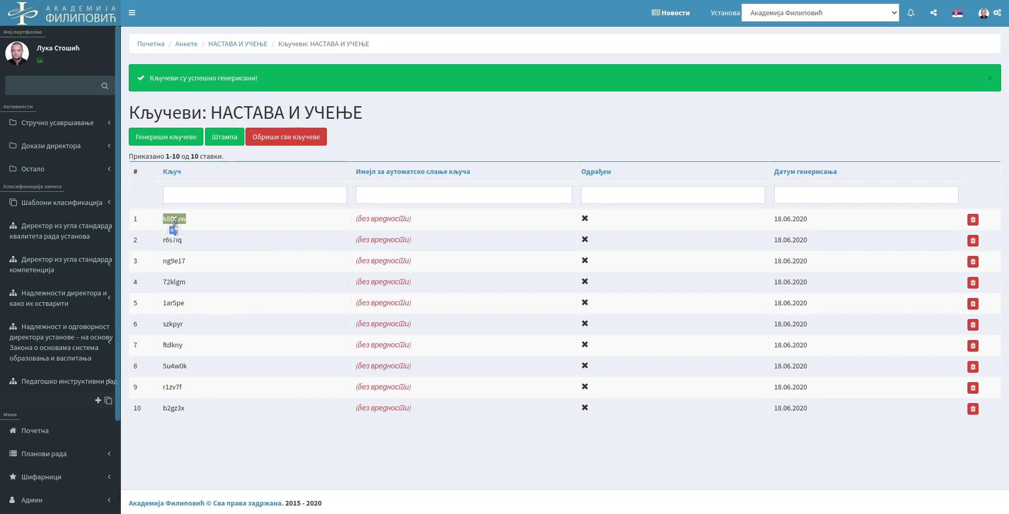
click(249, 342)
double_click(175, 218)
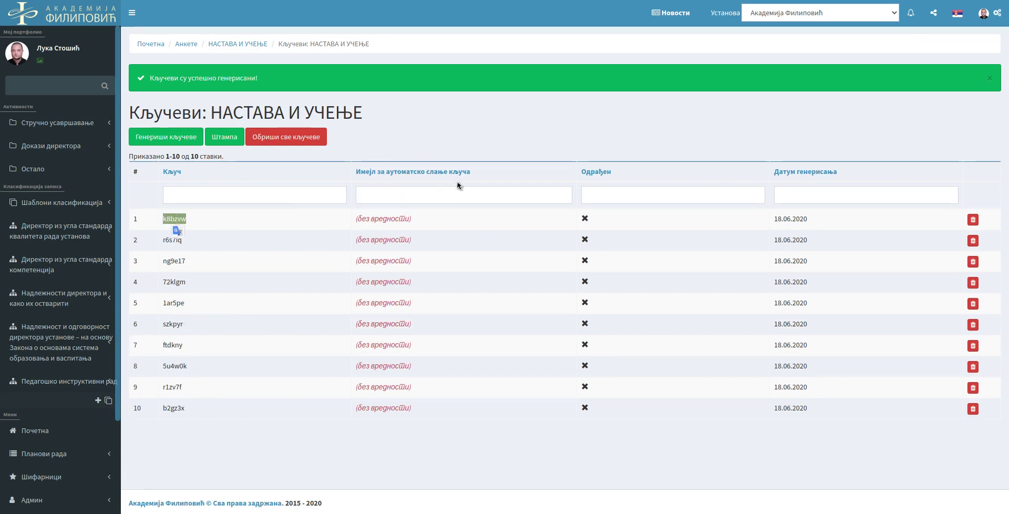
click(501, 223)
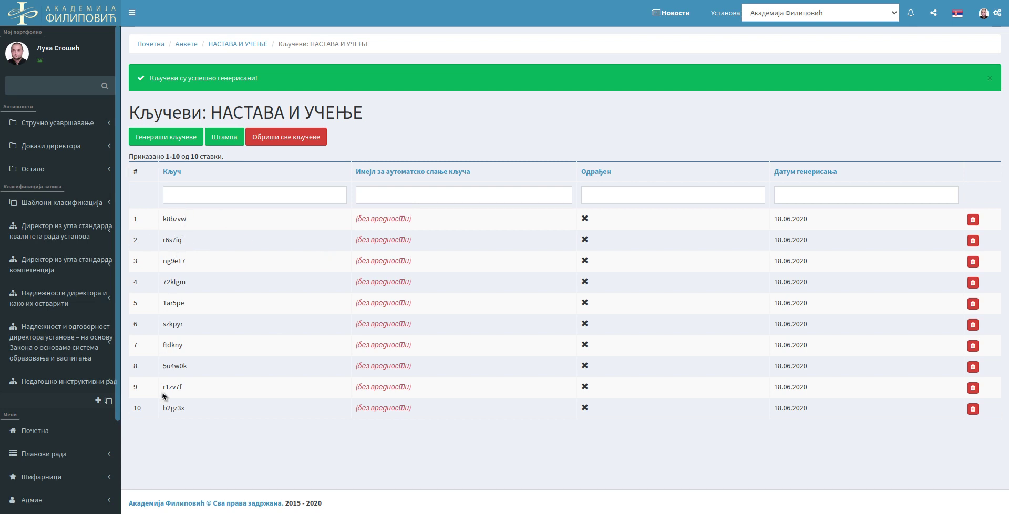
drag(199, 411, 159, 215)
click(221, 224)
drag(350, 217, 440, 221)
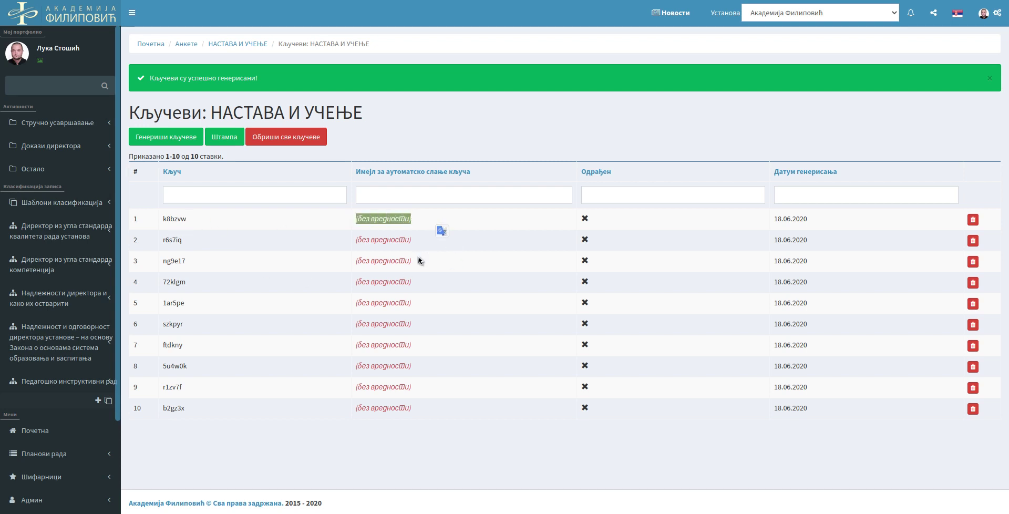
click(187, 219)
drag(423, 221, 316, 231)
click(410, 295)
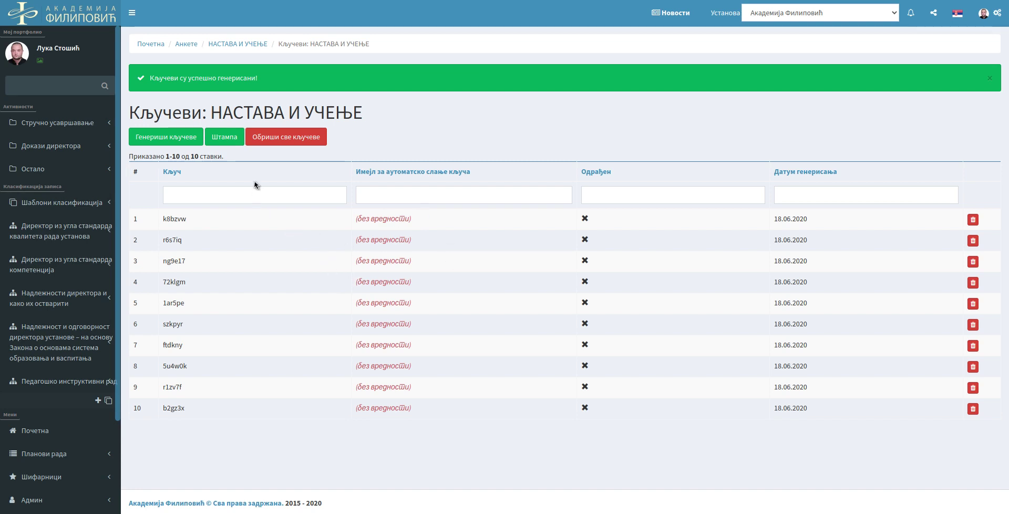
- Open the printable sheet of survey keys, preview its printout and cancel the printing
click(224, 137)
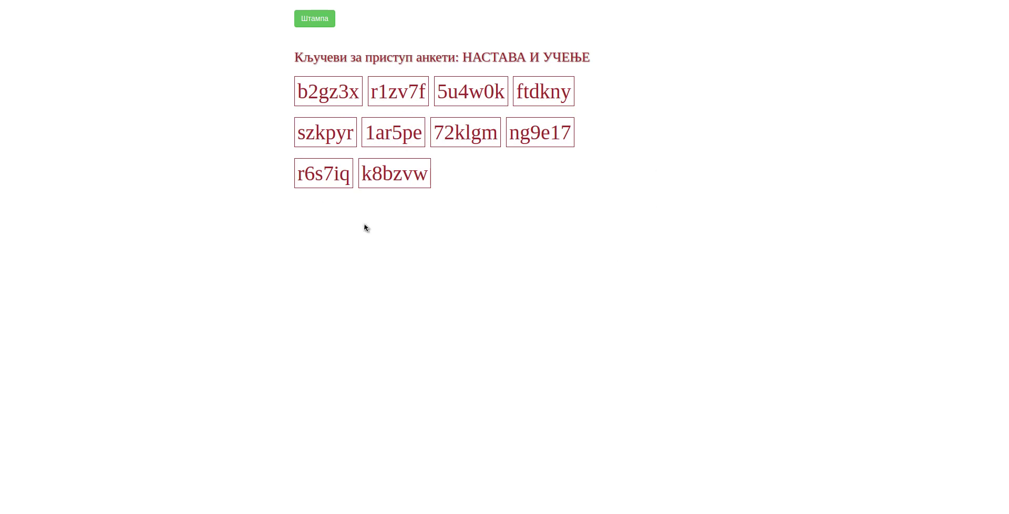
click(315, 20)
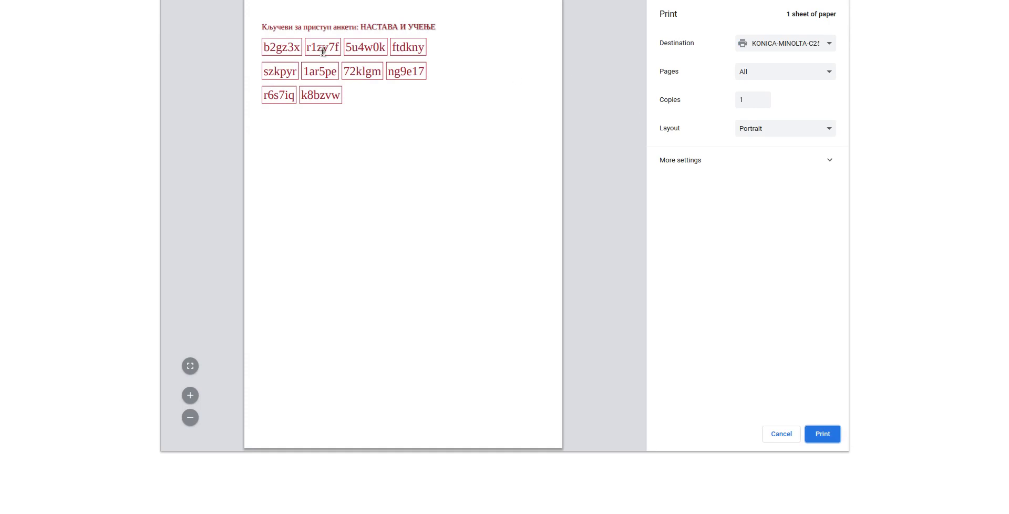
click(781, 434)
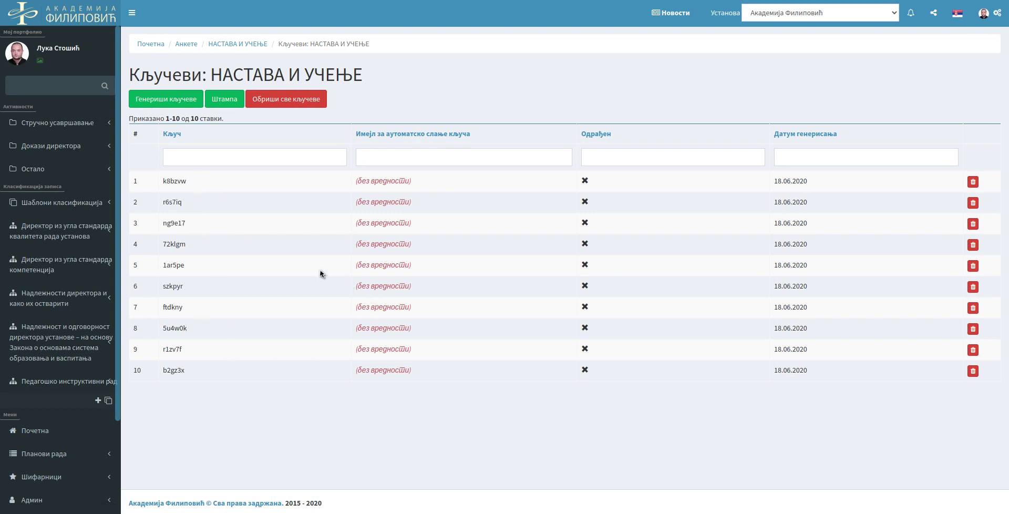
- Examine the options for generating keys from a mailing list or from comma-separated e-mail addresses
click(179, 100)
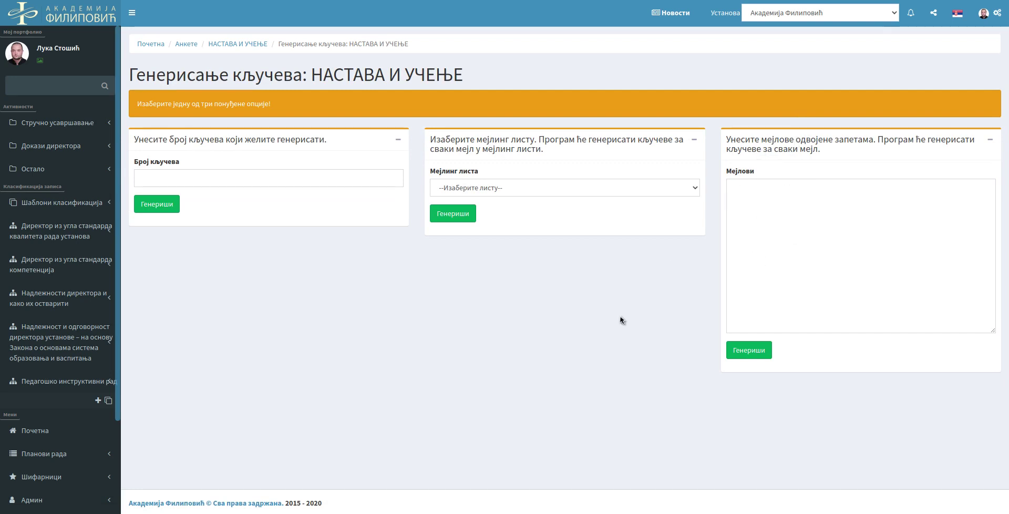
click(776, 218)
click(764, 145)
click(775, 195)
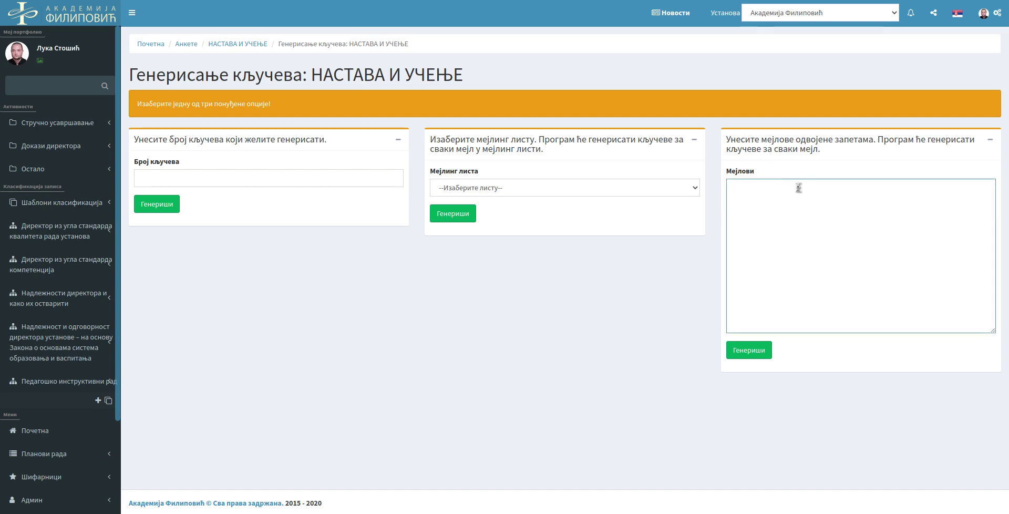
click(442, 145)
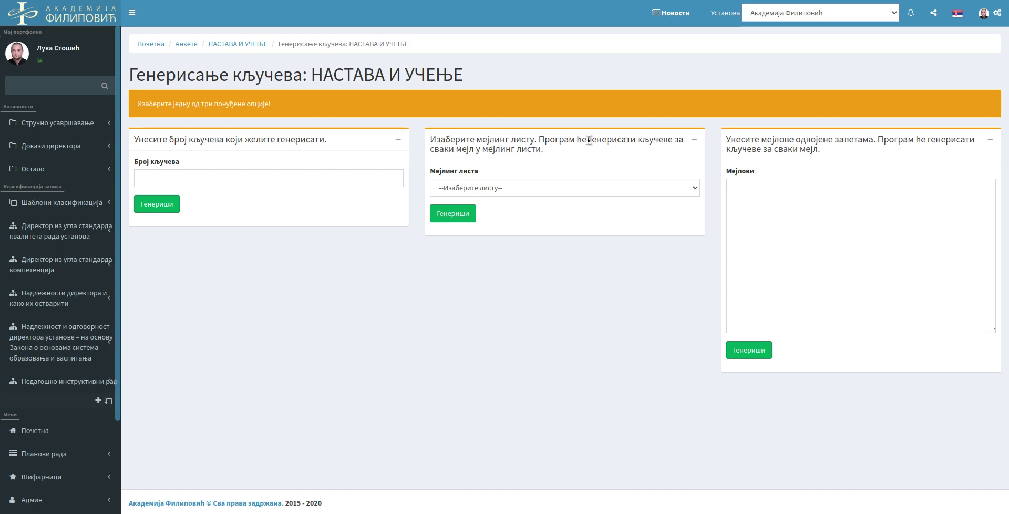
triple_click(553, 143)
click(562, 159)
click(584, 189)
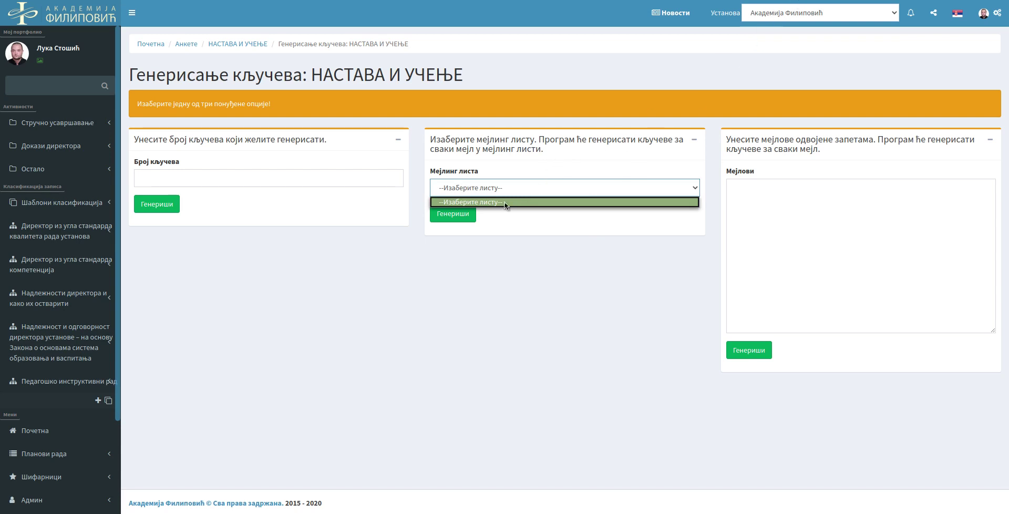
click(514, 189)
click(777, 184)
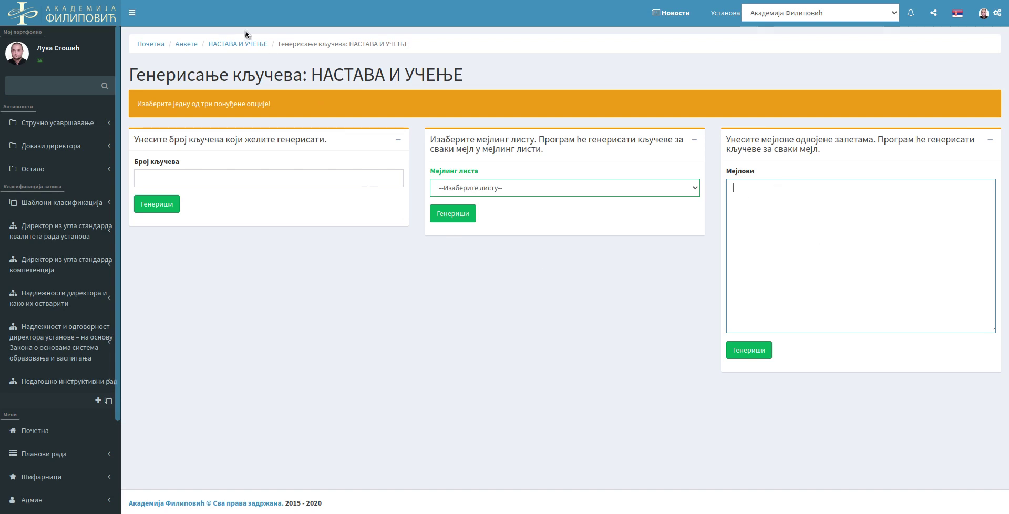
- Return to the survey's key list and delete all of its access keys
click(235, 44)
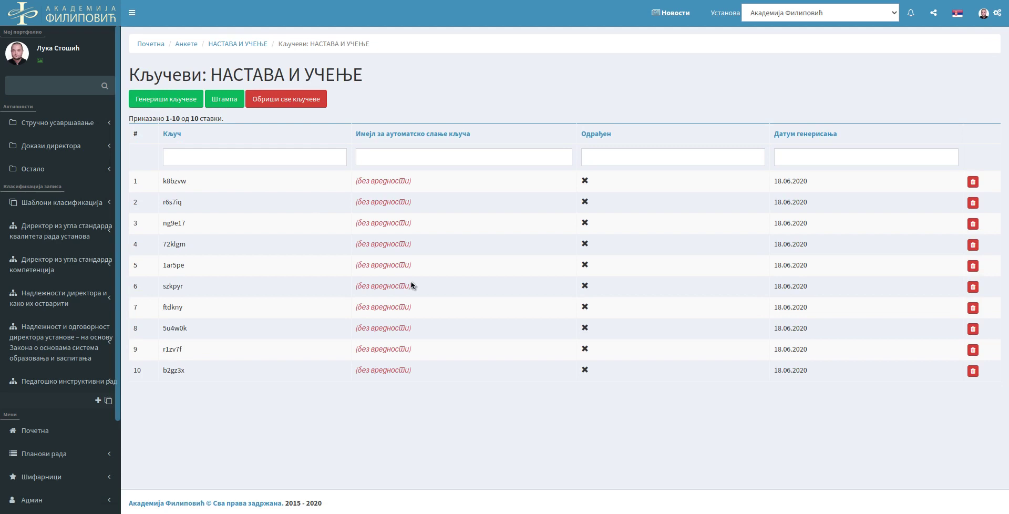
click(284, 103)
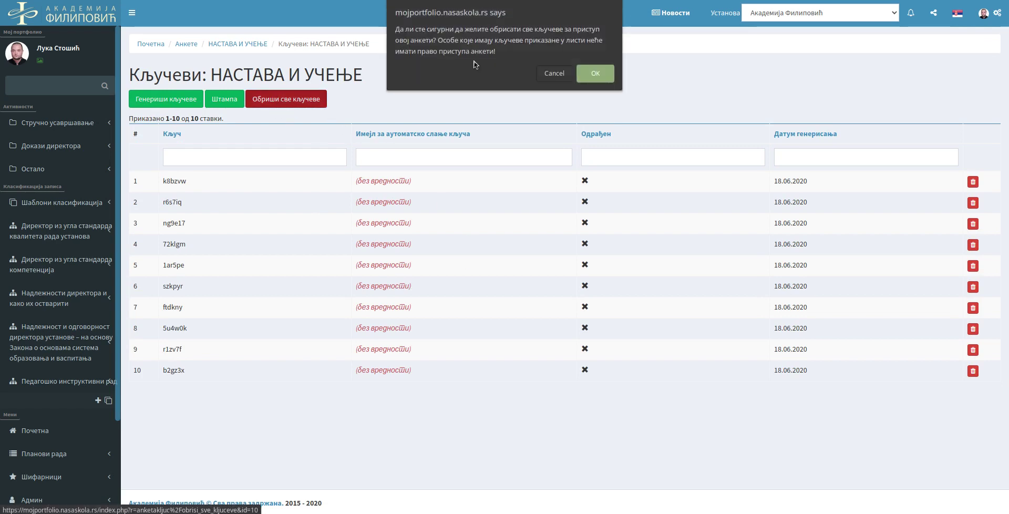
click(595, 74)
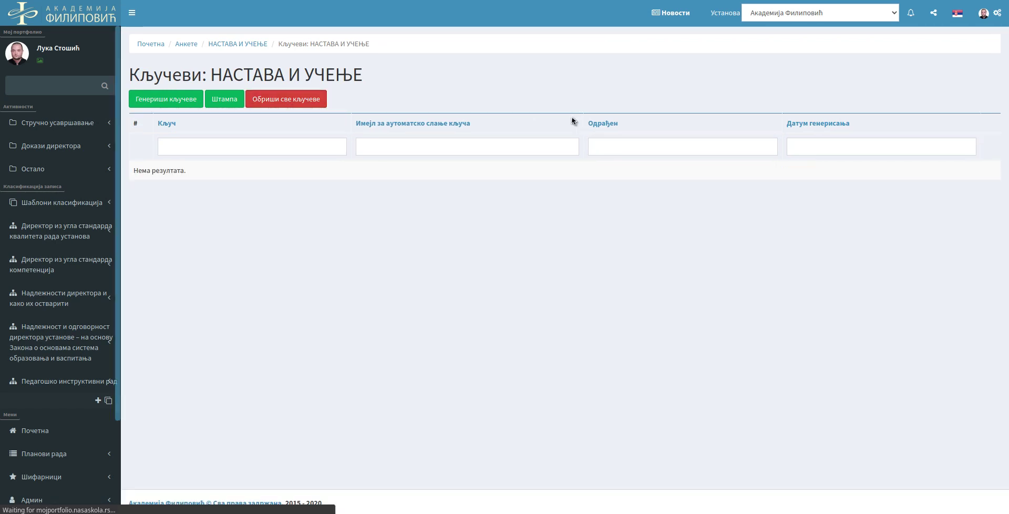
- Generate survey keys for two recipients by entering their e-mail addresses separated by a comma
click(150, 103)
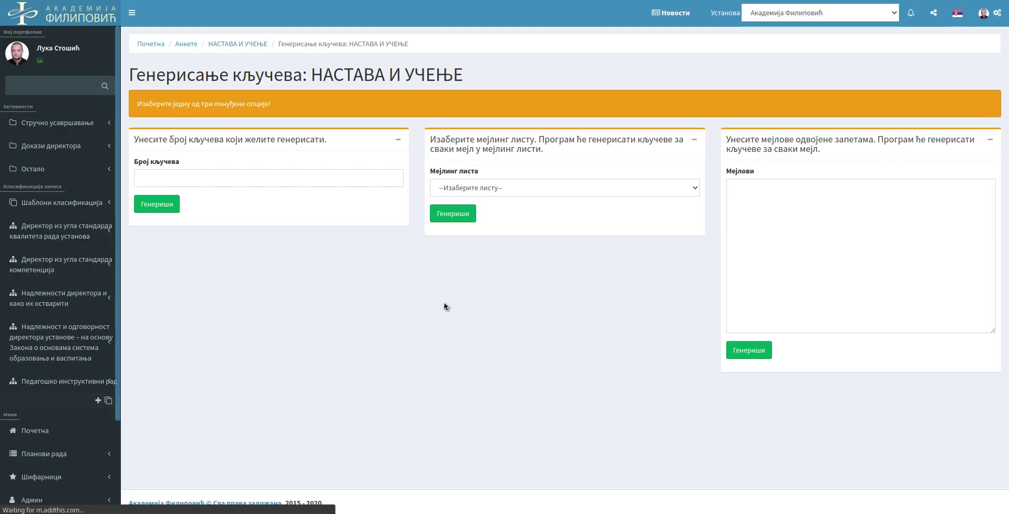
click(792, 215)
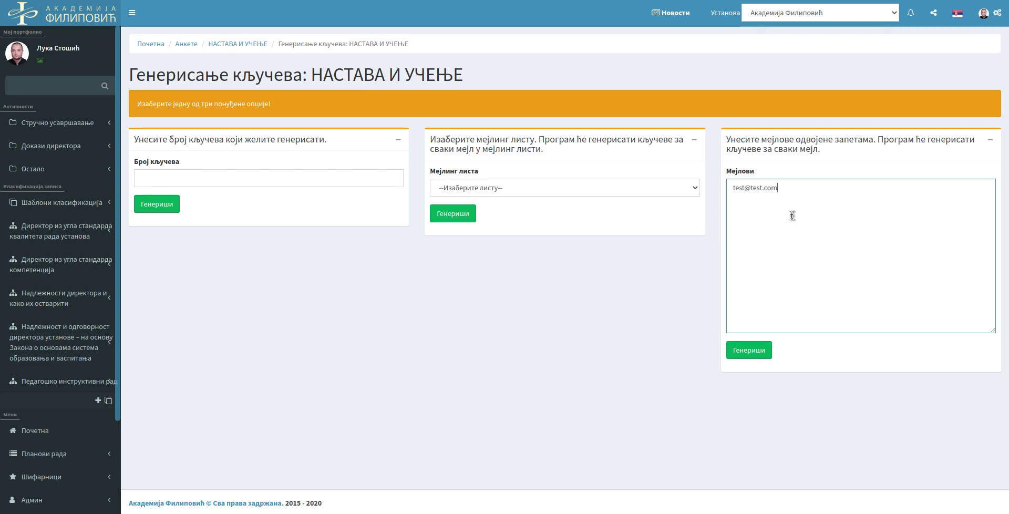
text(, test2@test2.com)
click(746, 358)
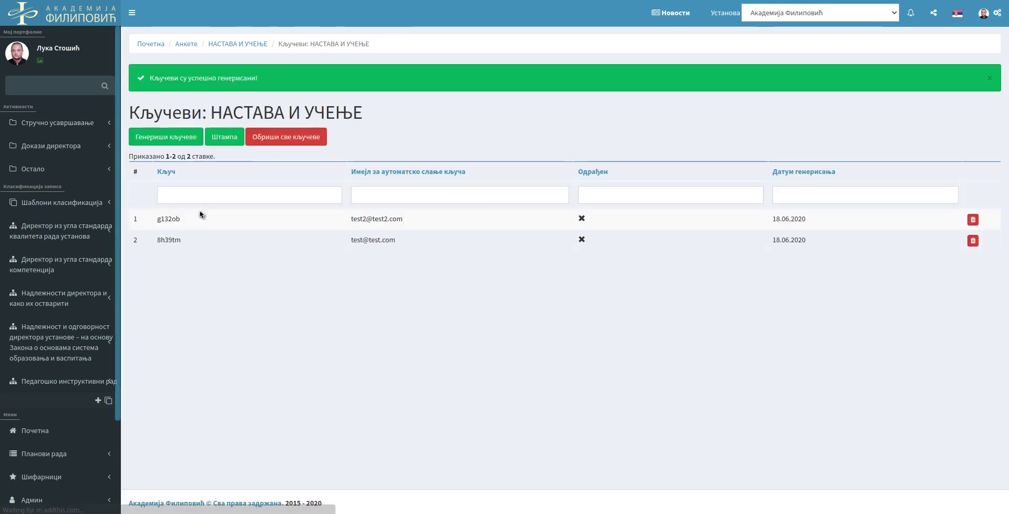
- Examine which generated key belongs to each of the two e-mail addresses in the key list
drag(405, 219, 349, 220)
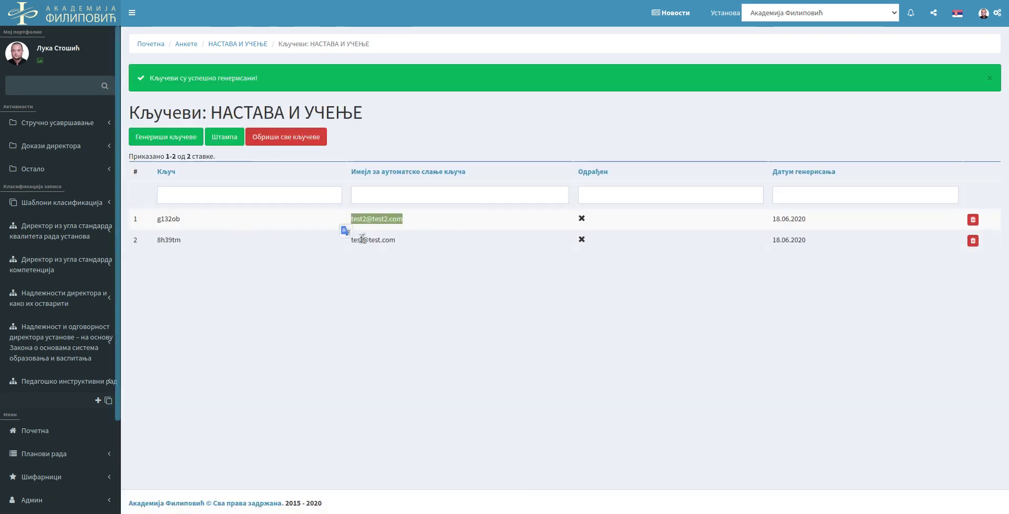
drag(396, 240, 349, 241)
click(431, 299)
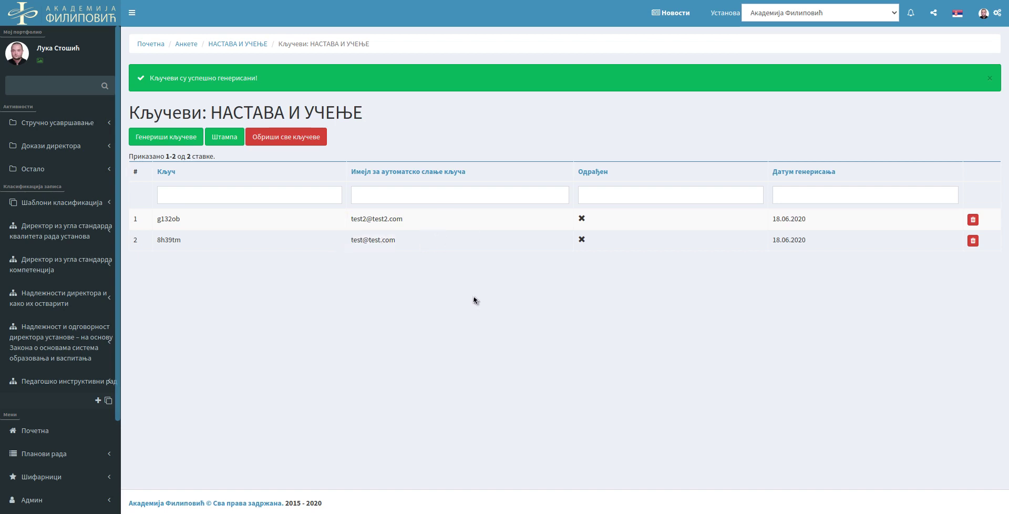
drag(214, 221, 153, 220)
click(192, 266)
drag(397, 219, 349, 220)
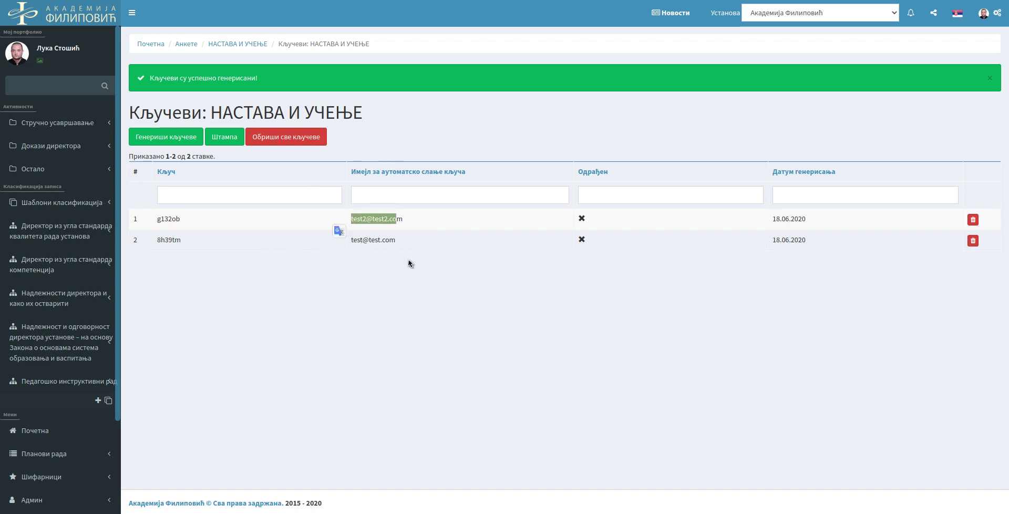
drag(415, 246, 334, 248)
click(377, 317)
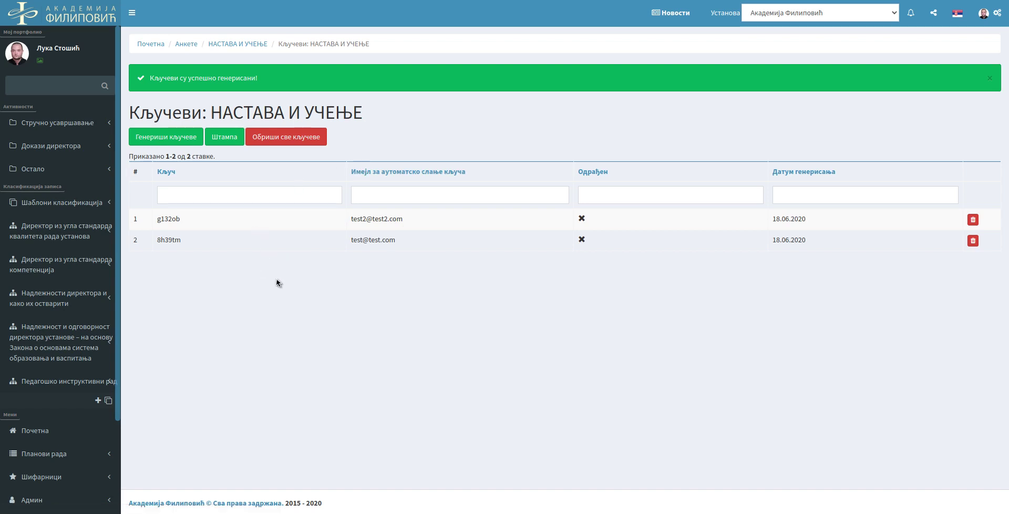
- Open key generation for the survey and check which mailing lists are available to choose from
drag(421, 218, 326, 217)
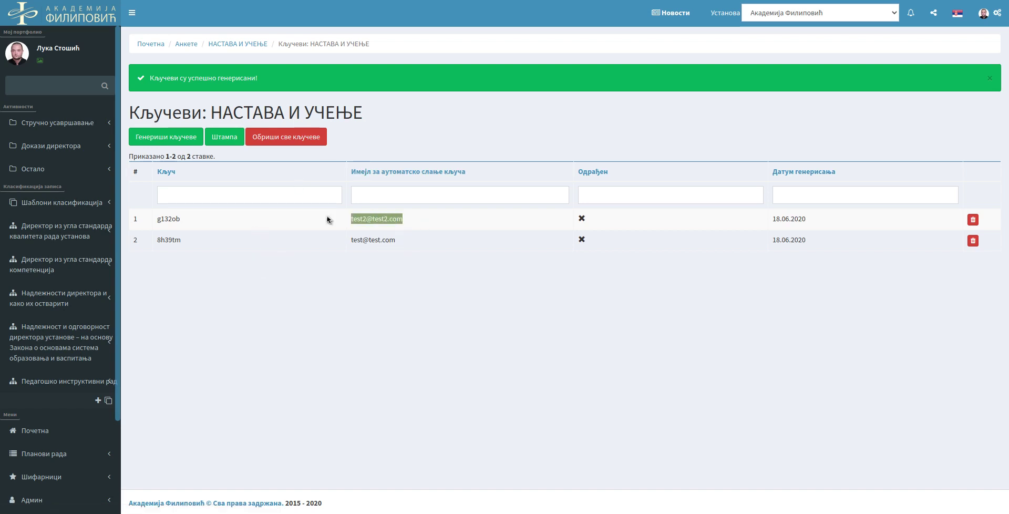
click(448, 241)
click(166, 136)
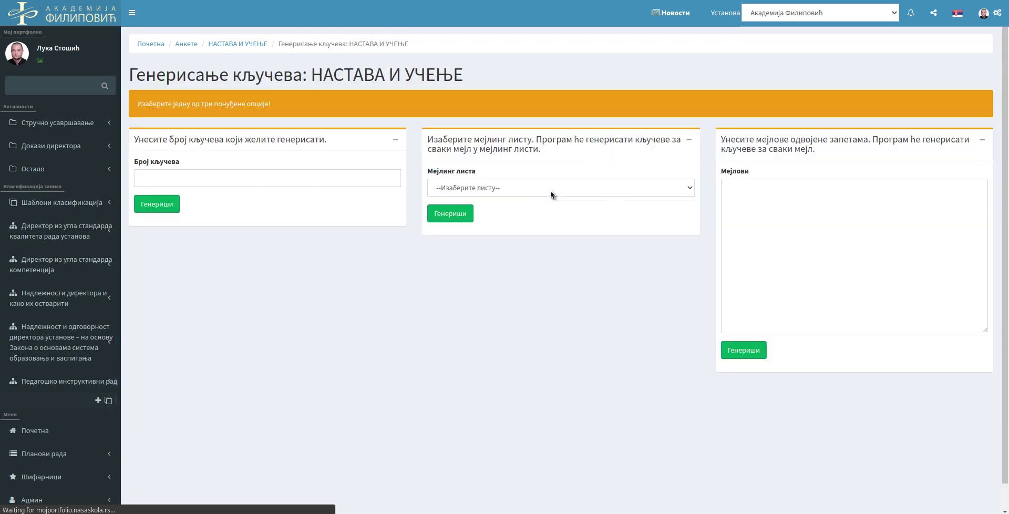
click(542, 189)
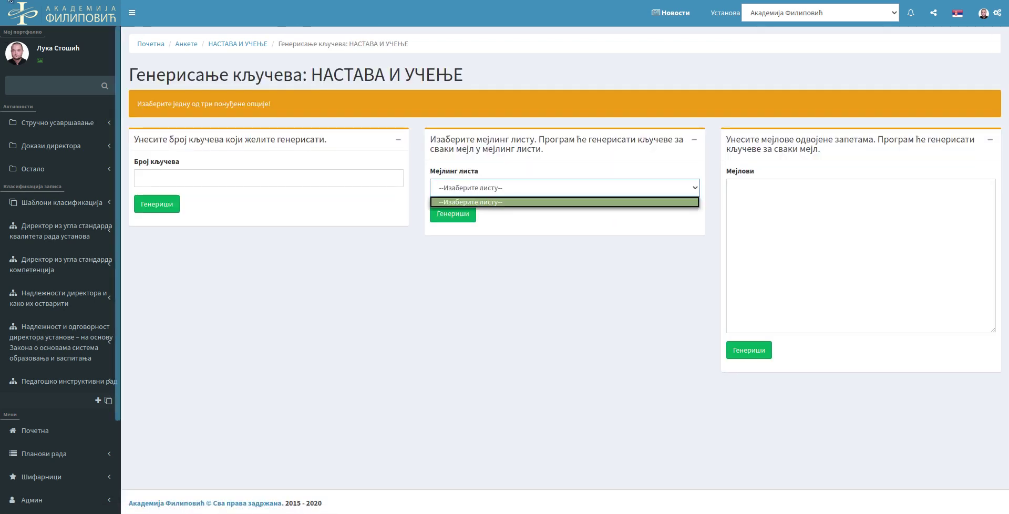
click(343, 259)
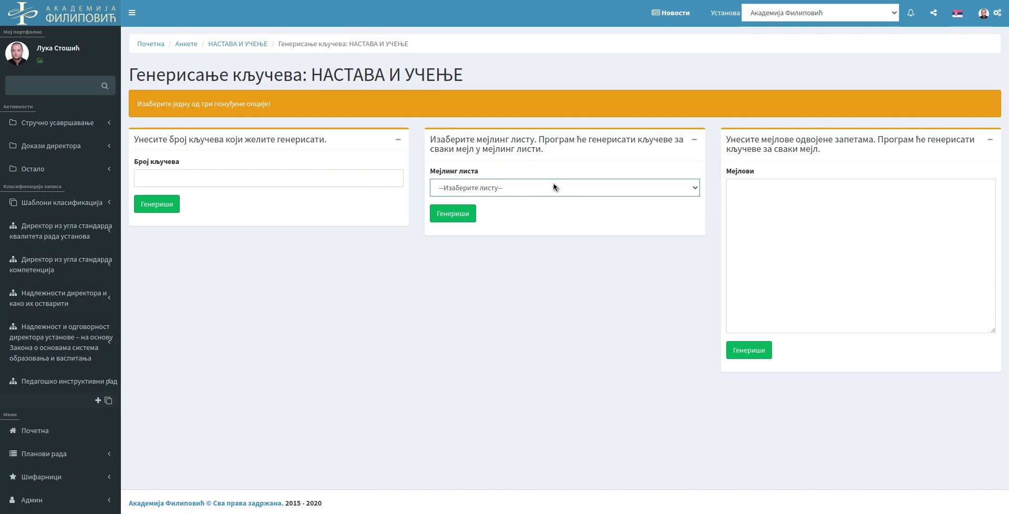
- Go to the administration's mailing lists and start creating a new mailing list
scroll(64, 330, down, 2)
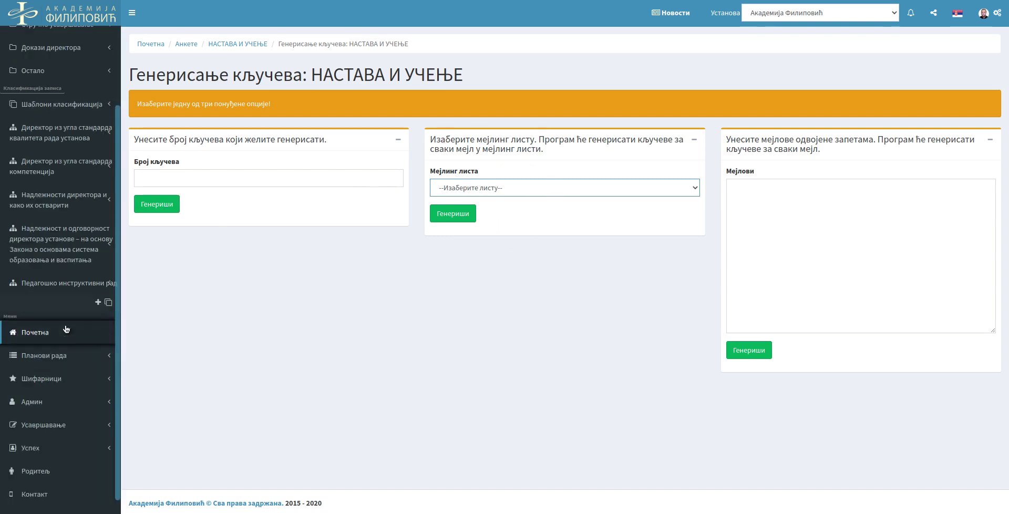
click(74, 383)
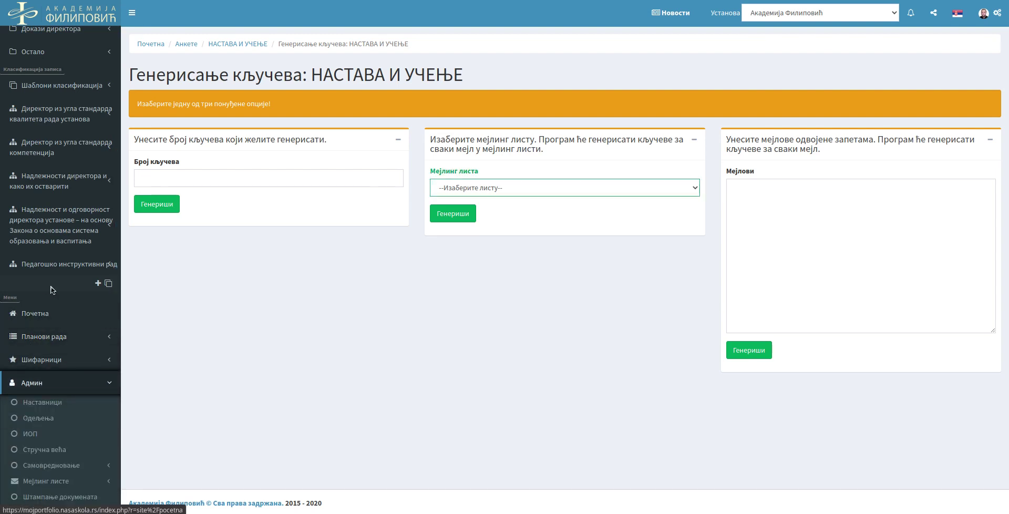
scroll(68, 342, down, 2)
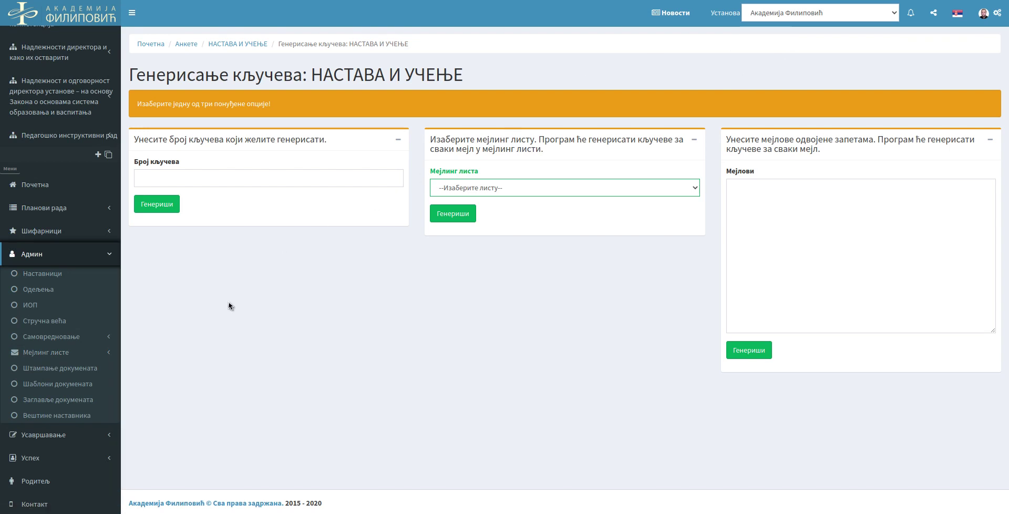
click(107, 356)
click(47, 369)
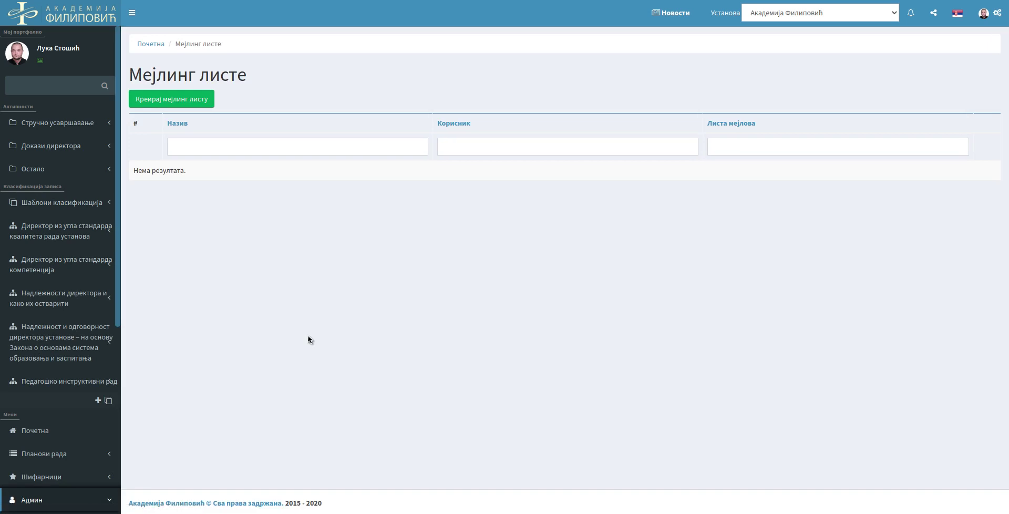
click(172, 104)
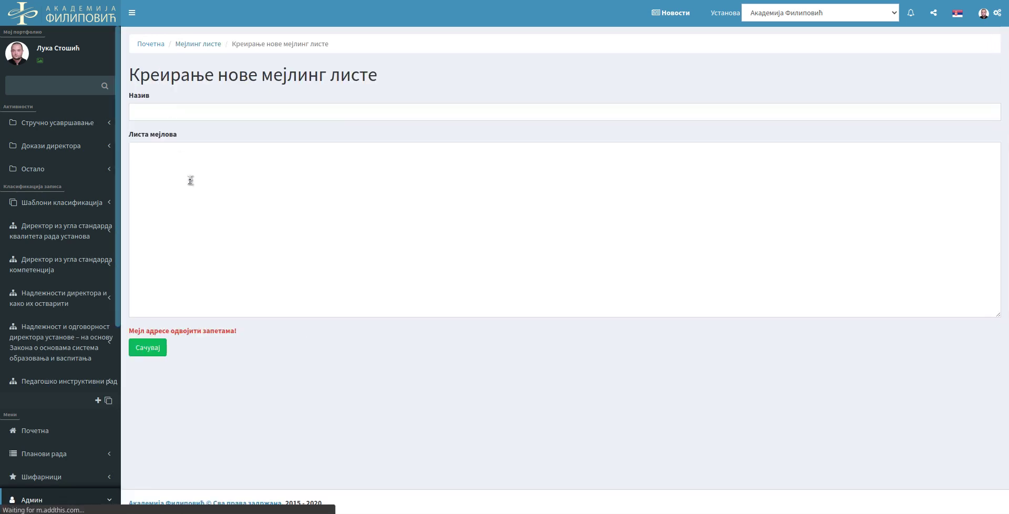
- Name the mailing list Тест Академија Филиповић, enter three comma-separated e-mail addresses and save it
click(168, 115)
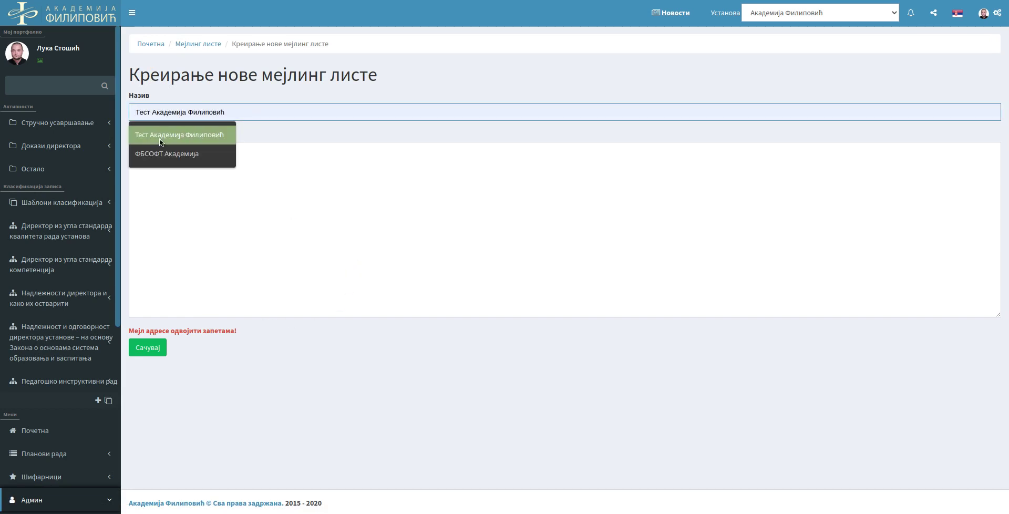
click(183, 134)
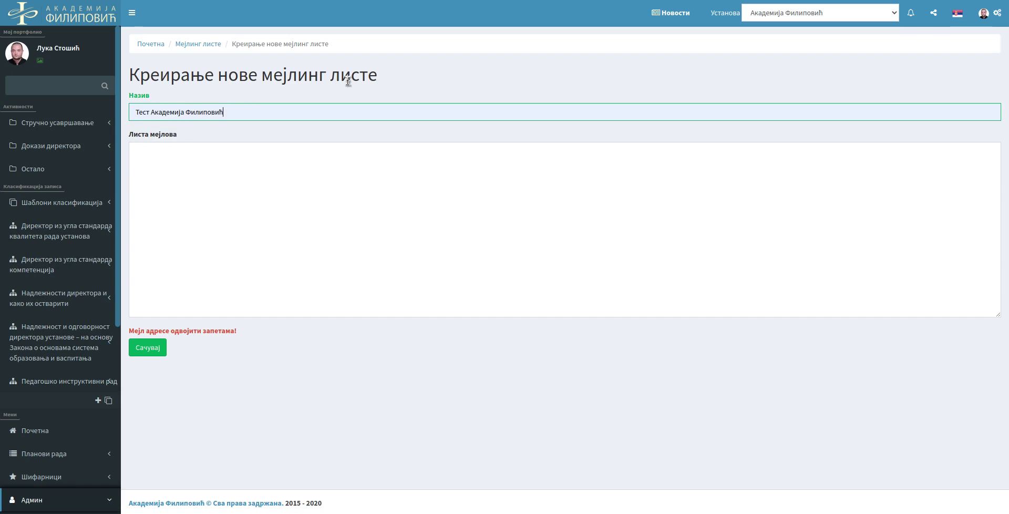
click(344, 179)
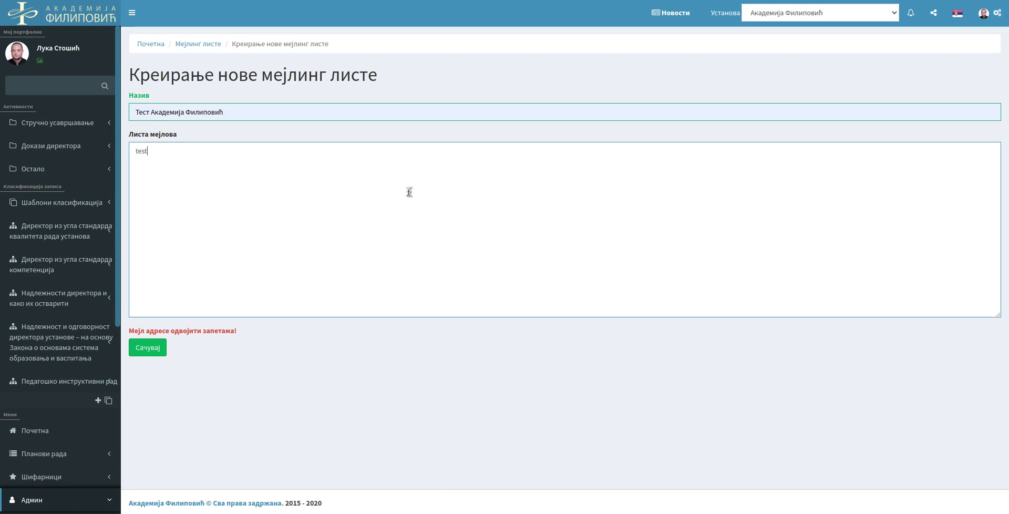
text(@)
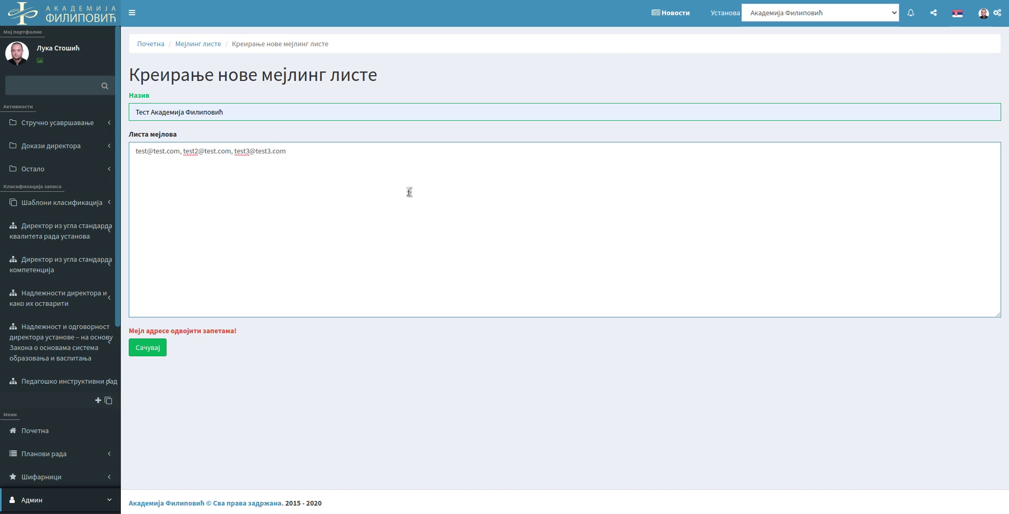
drag(130, 331, 293, 349)
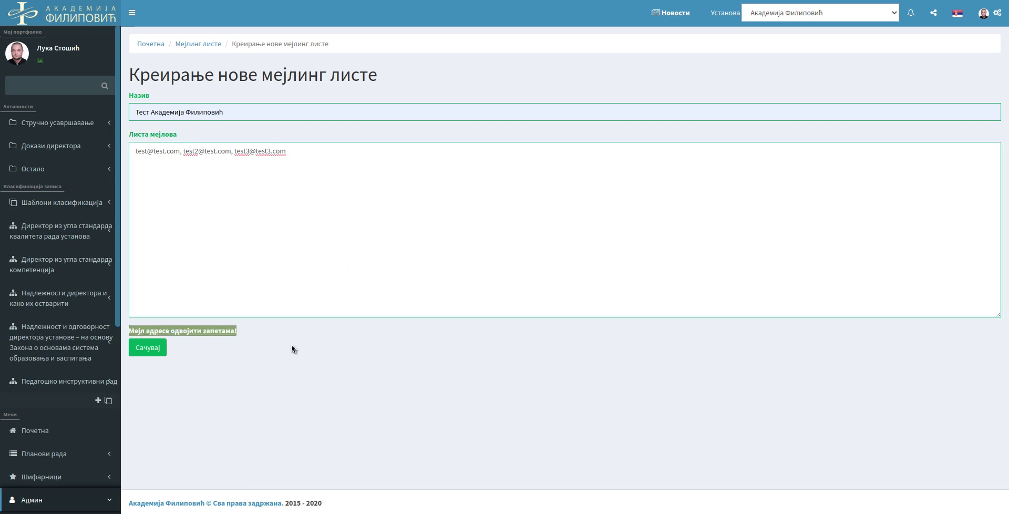
click(292, 349)
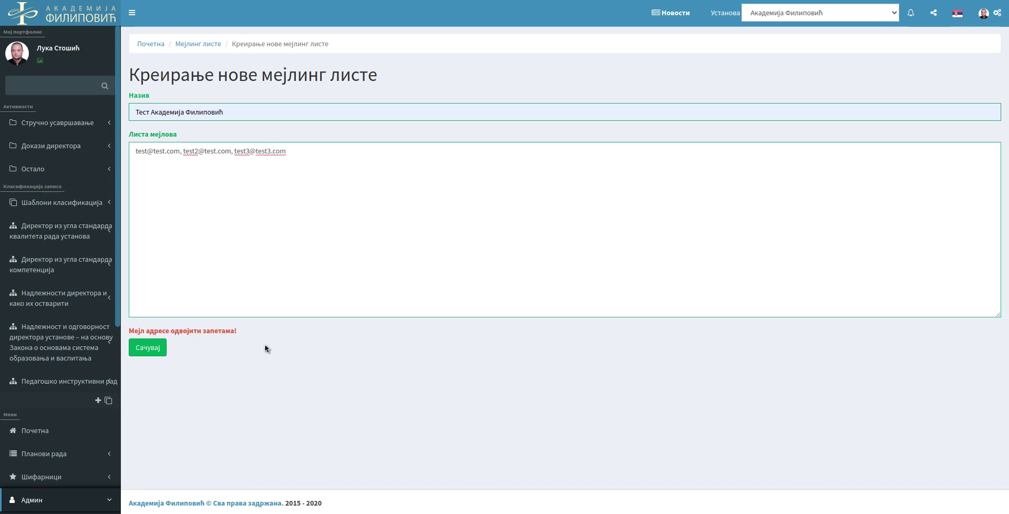
click(146, 350)
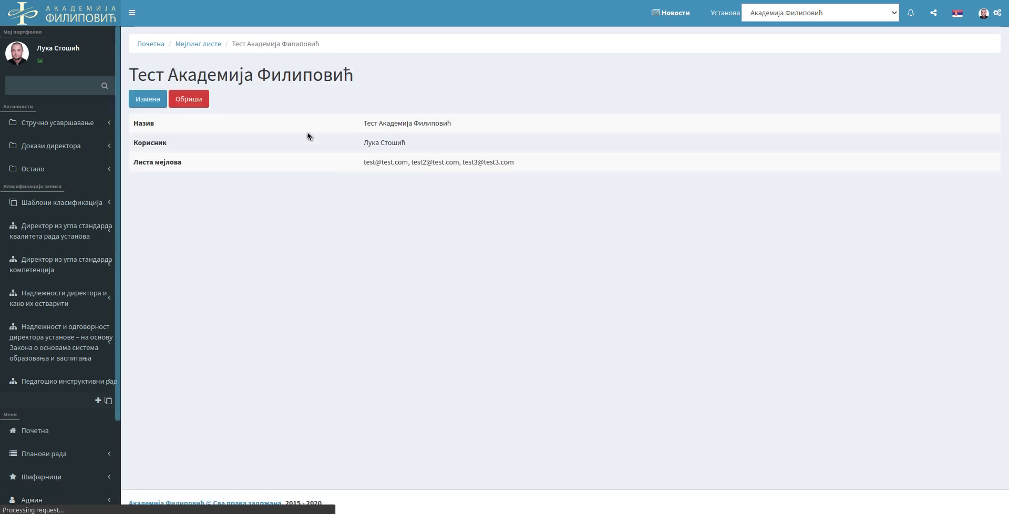
- Return to the self-evaluation surveys and open the key list of НАСТАВА И УЧЕЊЕ
scroll(30, 402, down, 2)
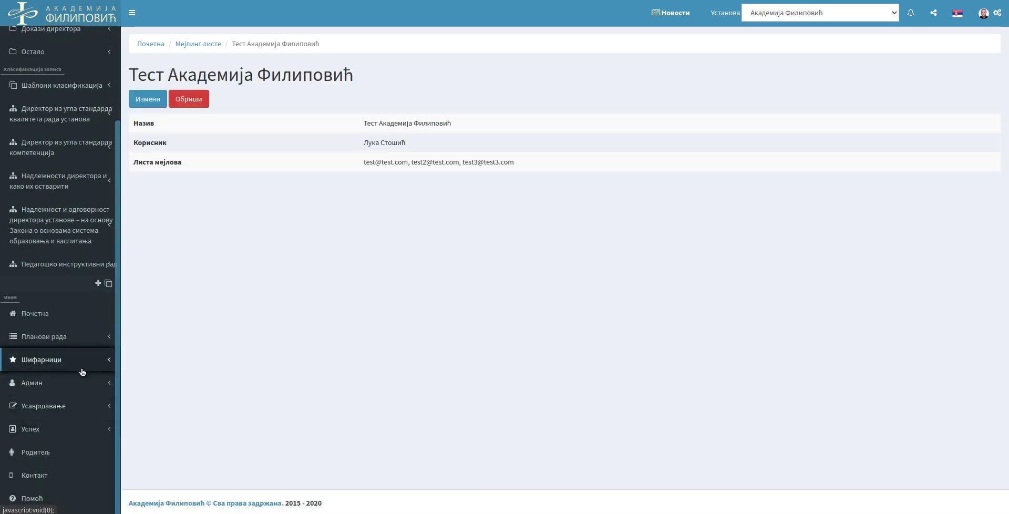
click(72, 385)
scroll(76, 420, down, 3)
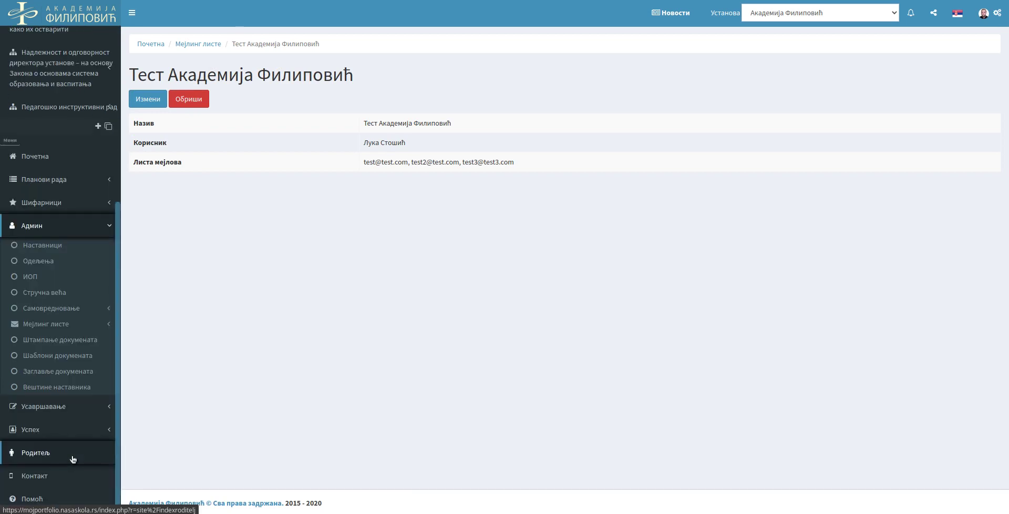
click(76, 314)
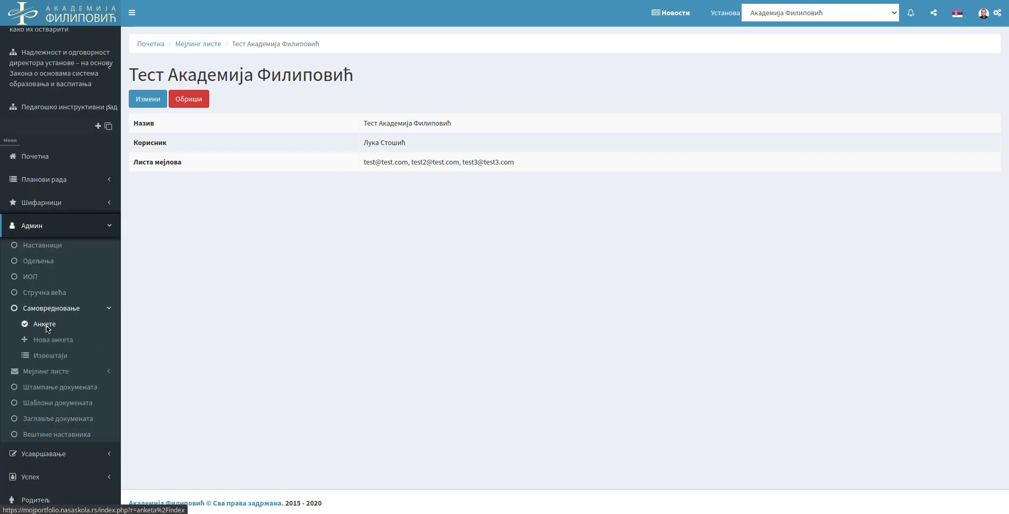
click(47, 325)
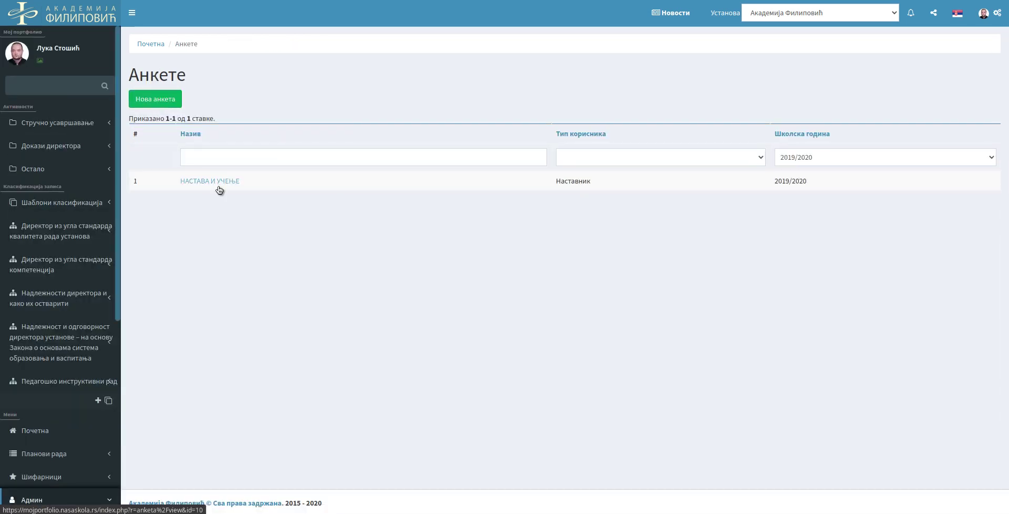
click(216, 182)
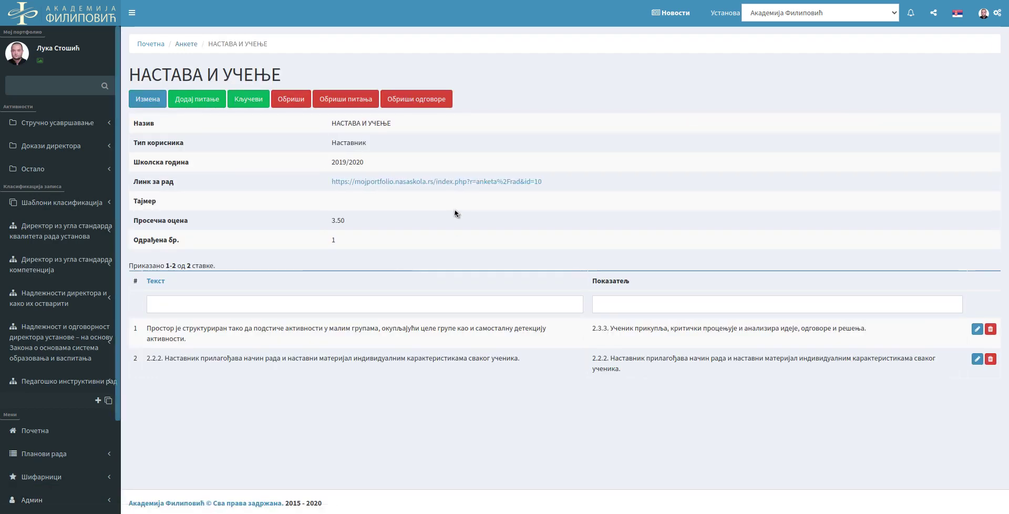
click(249, 101)
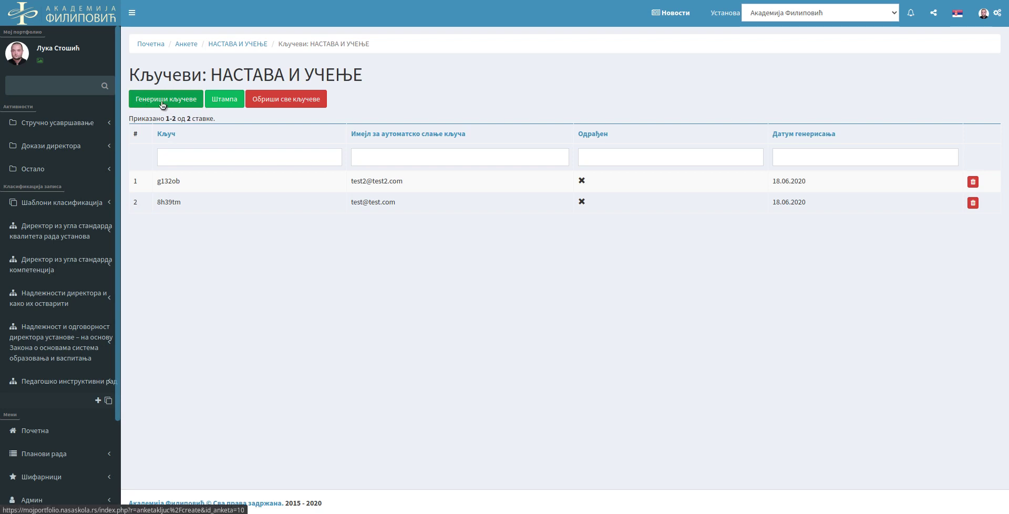
- Generate survey keys for every address in the mailing list Тест Академија Филиповић
click(171, 105)
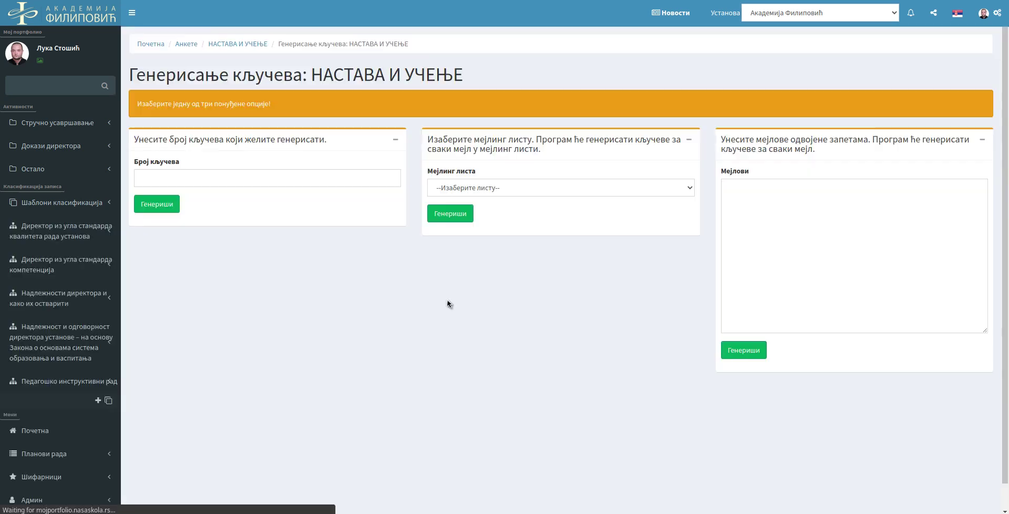
click(509, 184)
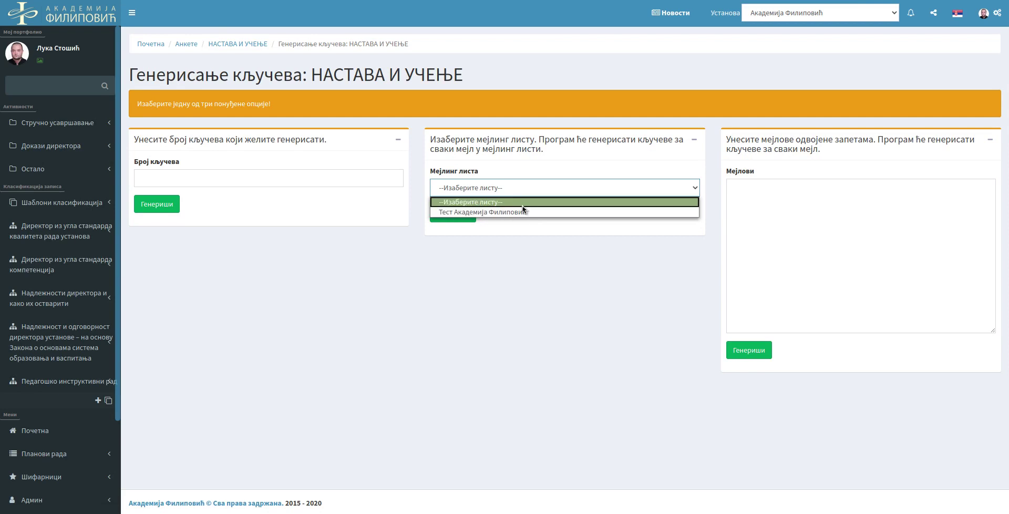
click(471, 214)
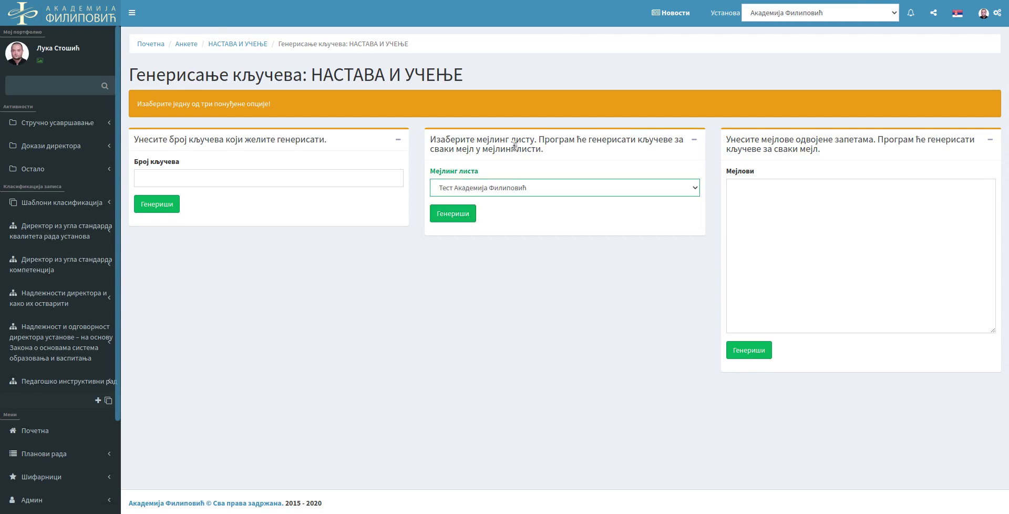
click(450, 213)
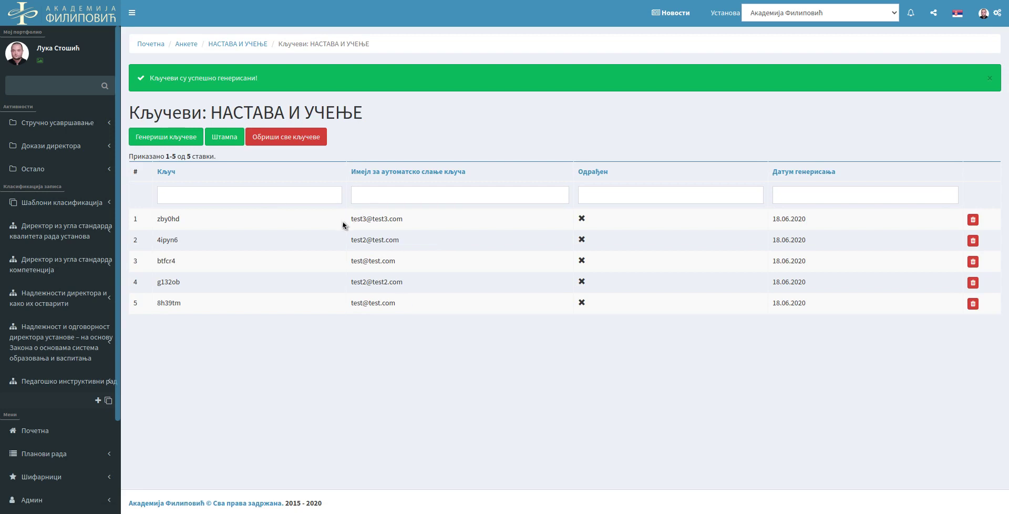
- Examine which keys belong to the mailing list's addresses and which come from the earlier manual e-mail entry
drag(345, 223, 405, 219)
drag(357, 240, 423, 243)
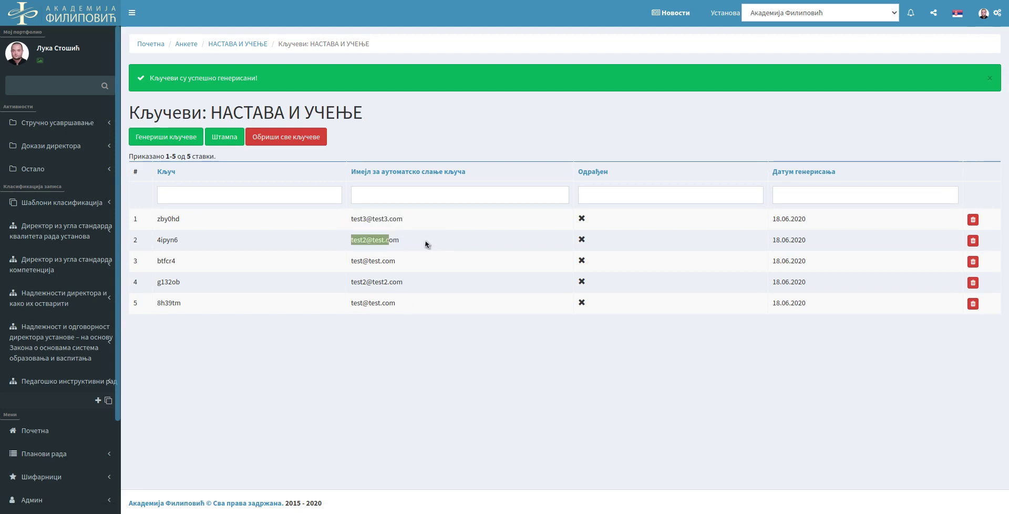
drag(349, 261, 410, 263)
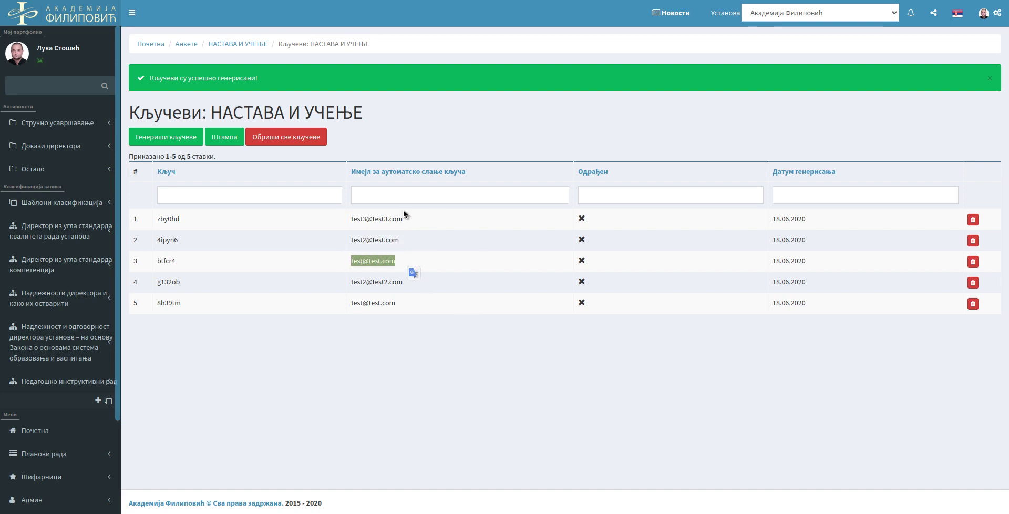
drag(178, 261, 155, 221)
click(361, 211)
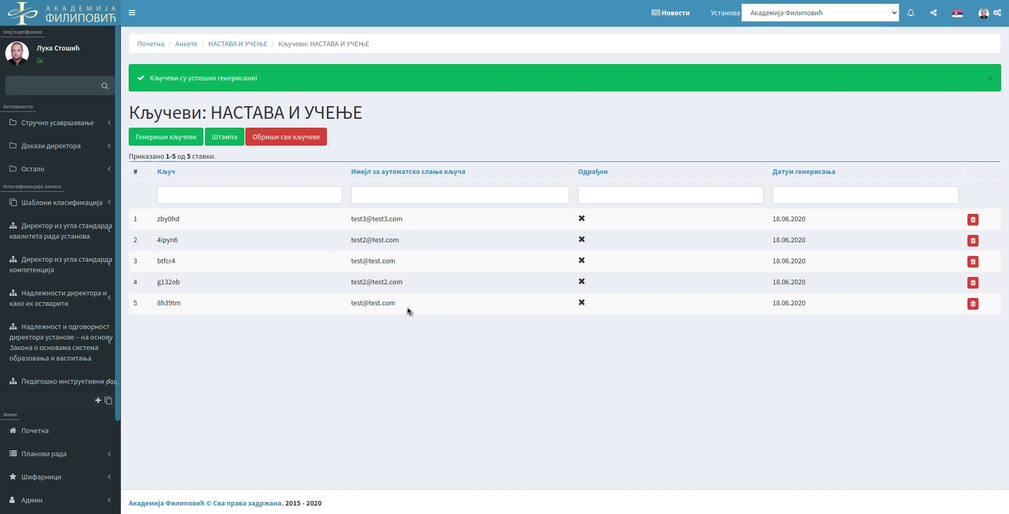
drag(411, 308, 311, 303)
drag(411, 282, 337, 288)
drag(424, 306, 339, 304)
click(383, 243)
drag(347, 219, 426, 261)
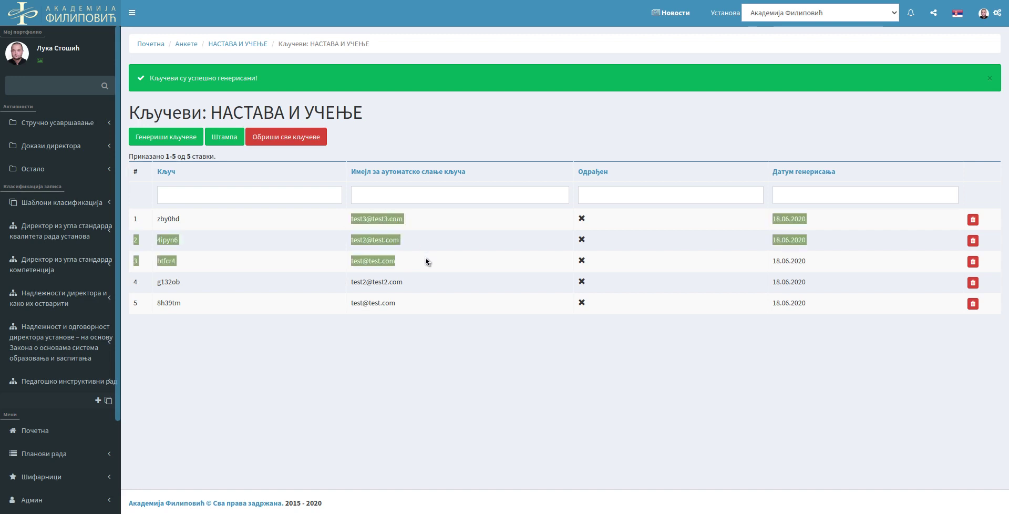
click(424, 232)
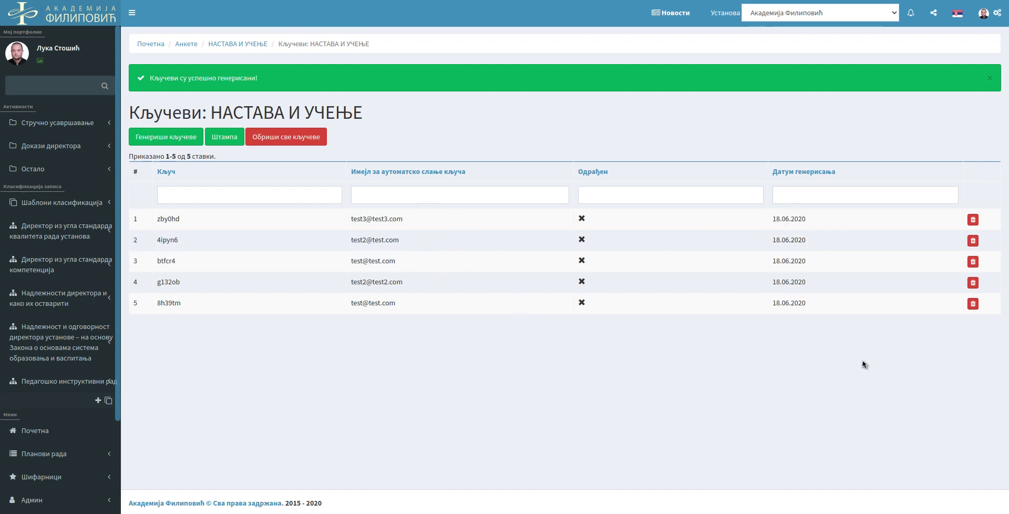
- Delete the two older keys in the last rows of the key list individually
click(973, 304)
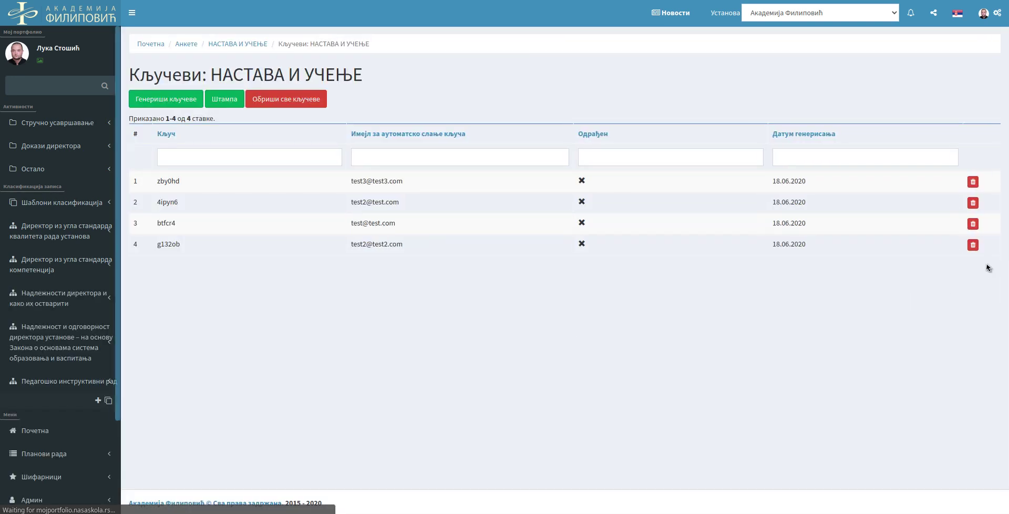
click(973, 245)
click(593, 66)
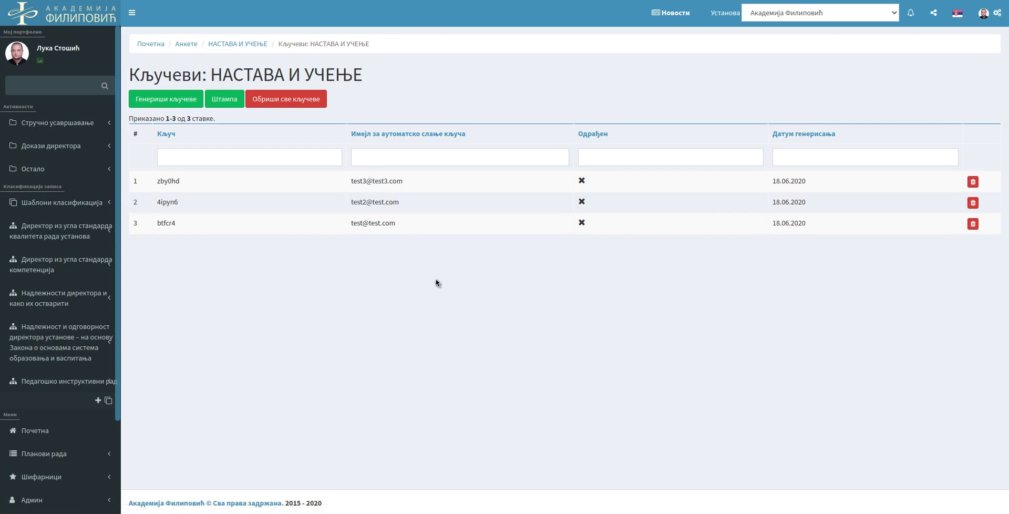
- Open the print version of the survey's keys and check the first key in the list
click(230, 104)
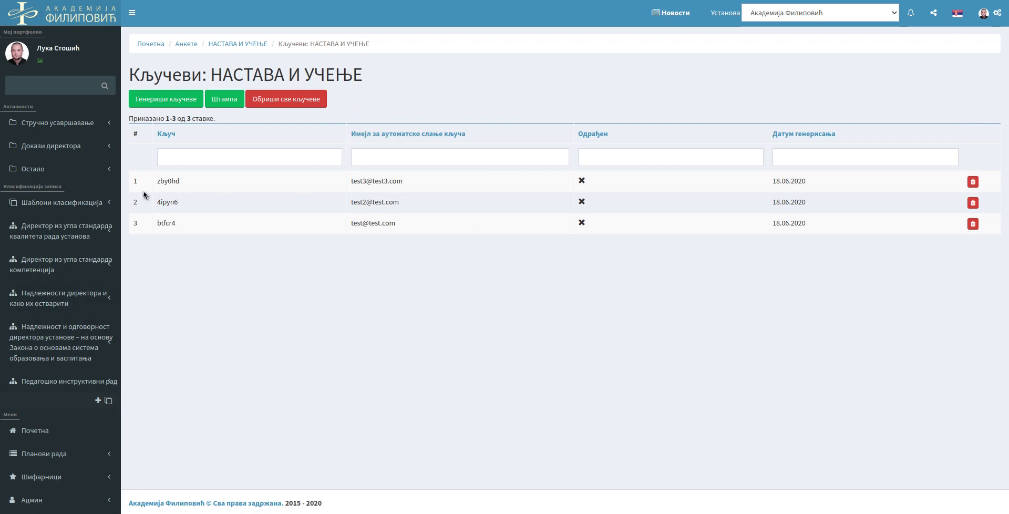
drag(157, 182, 181, 182)
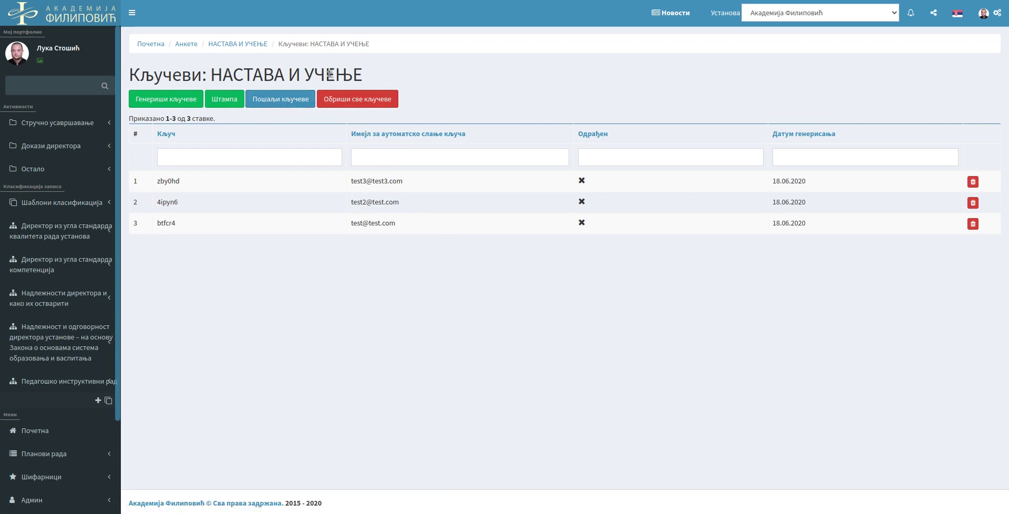
- Start sending the survey keys to their assigned e-mail addresses and cancel at the confirmation
triple_click(451, 82)
click(462, 100)
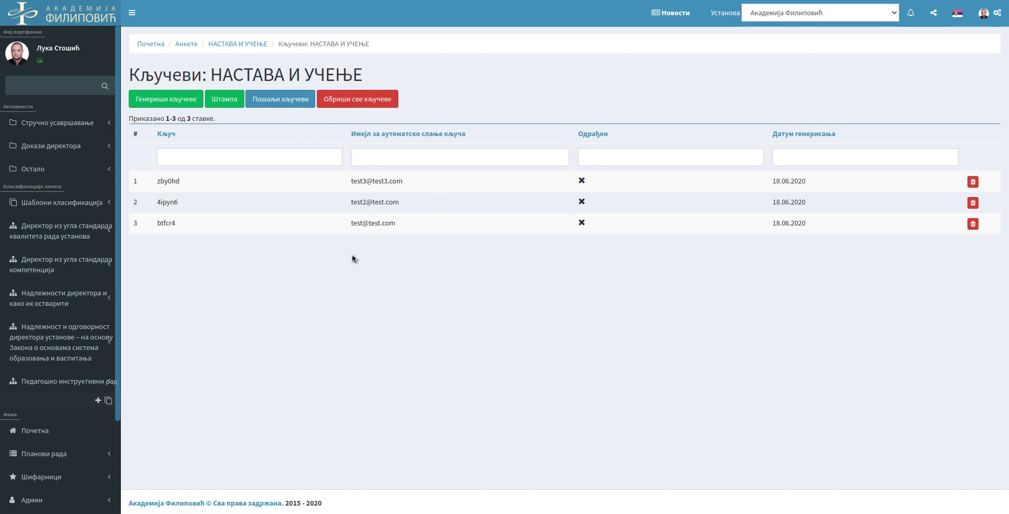
click(279, 105)
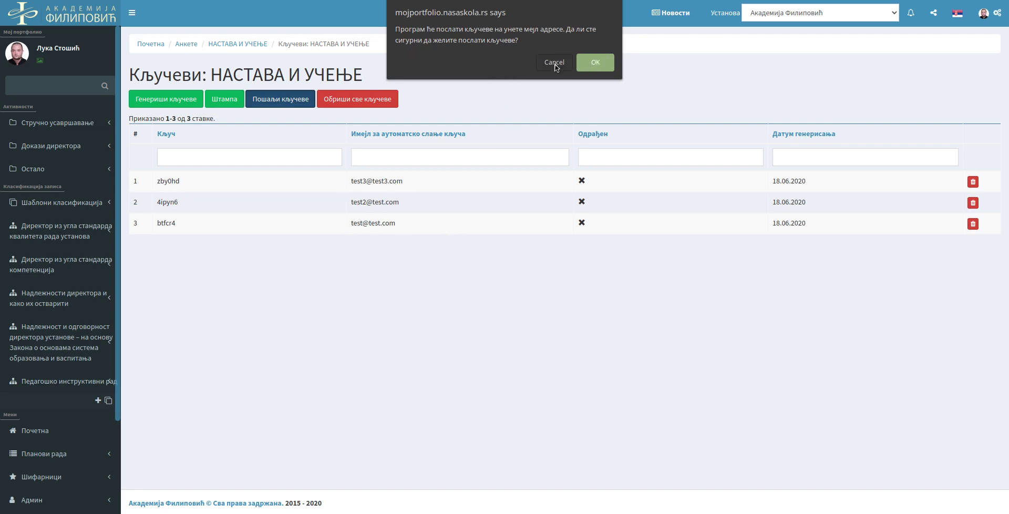
click(554, 63)
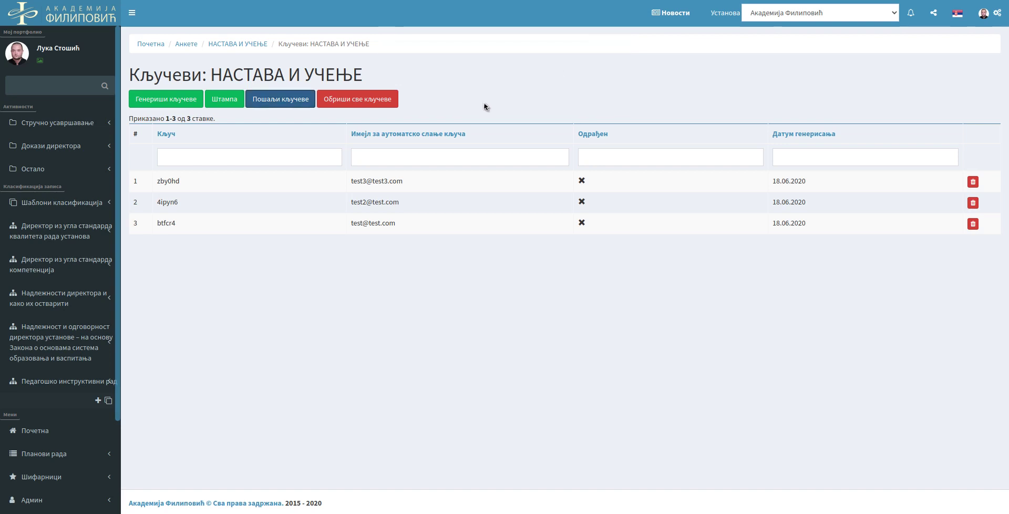
drag(403, 183, 315, 196)
click(520, 274)
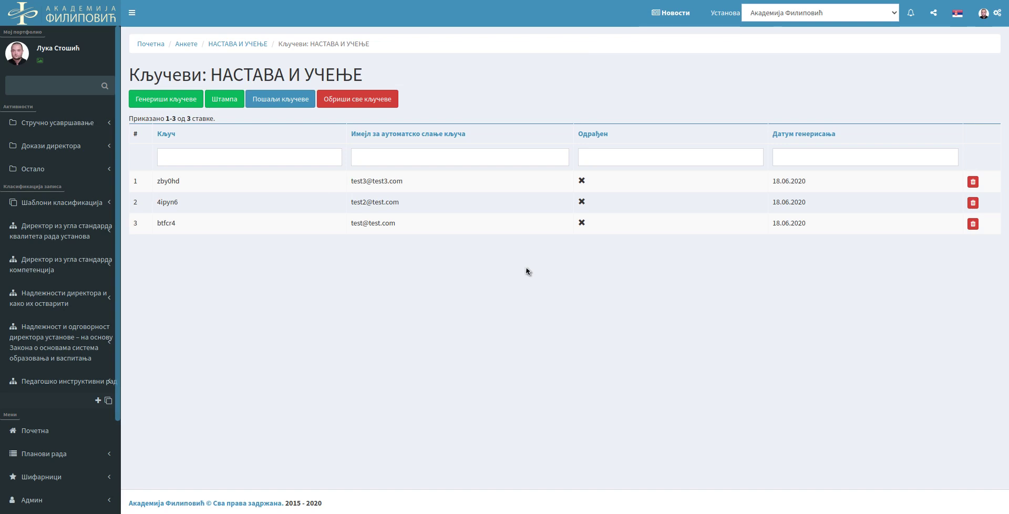
- Open the work link from the overview of the survey НАСТАВА И УЧЕЊЕ and check its key entry form
click(252, 47)
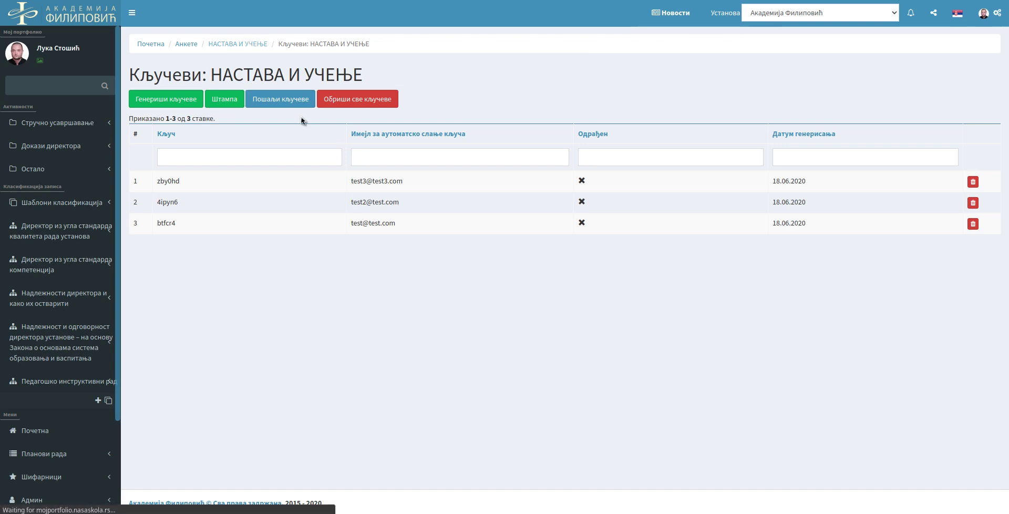
drag(587, 204, 317, 186)
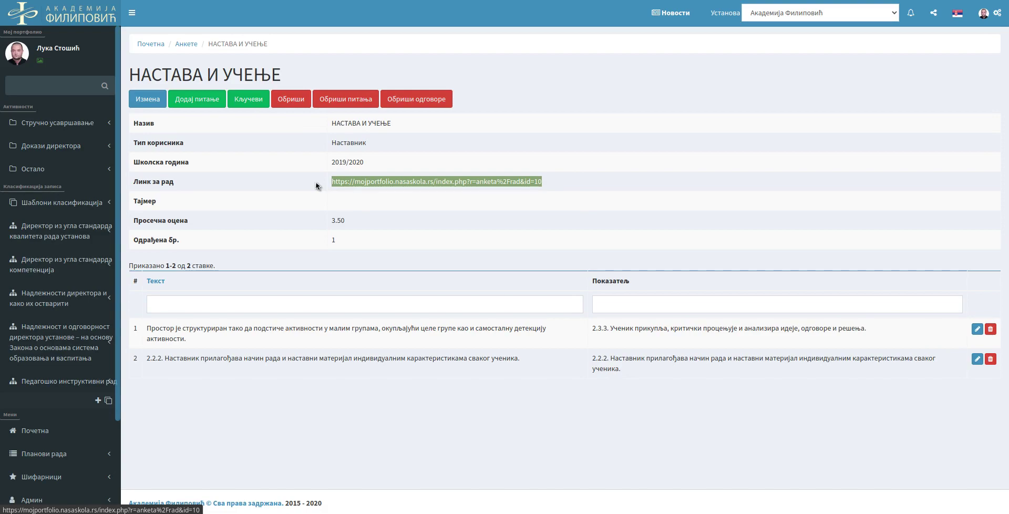
click(608, 192)
click(466, 184)
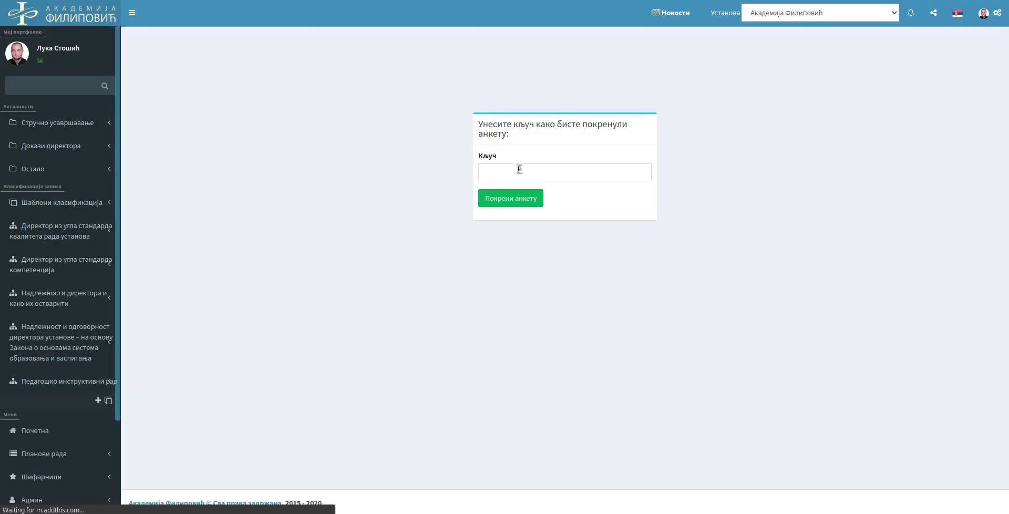
click(519, 169)
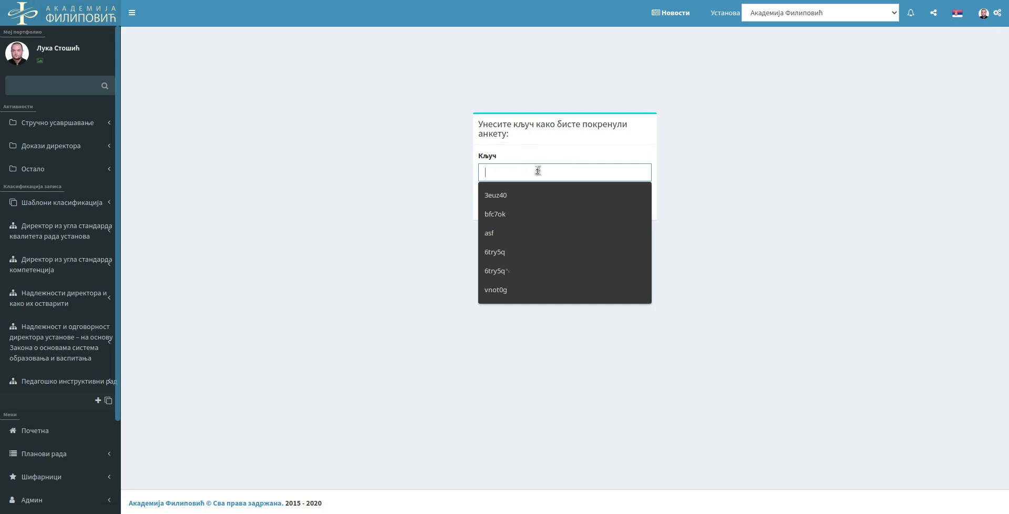
click(368, 90)
- Copy the first access key from the survey's key list
key(alt+Left)
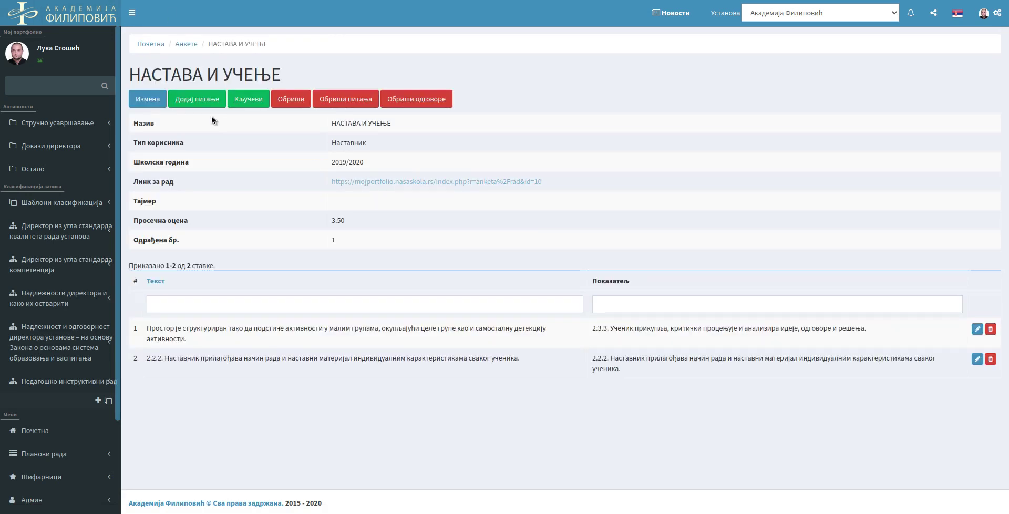
click(245, 104)
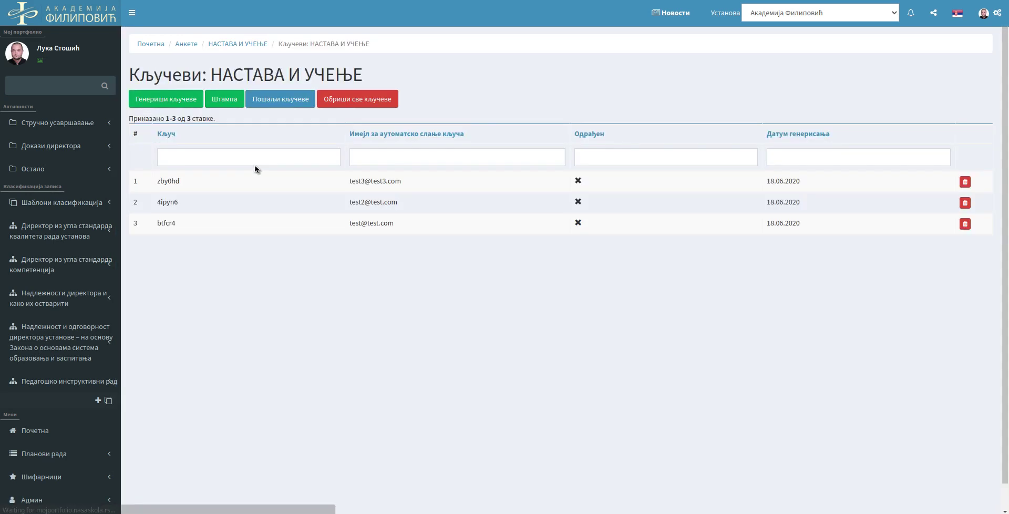
double_click(169, 181)
right_click(168, 180)
click(181, 189)
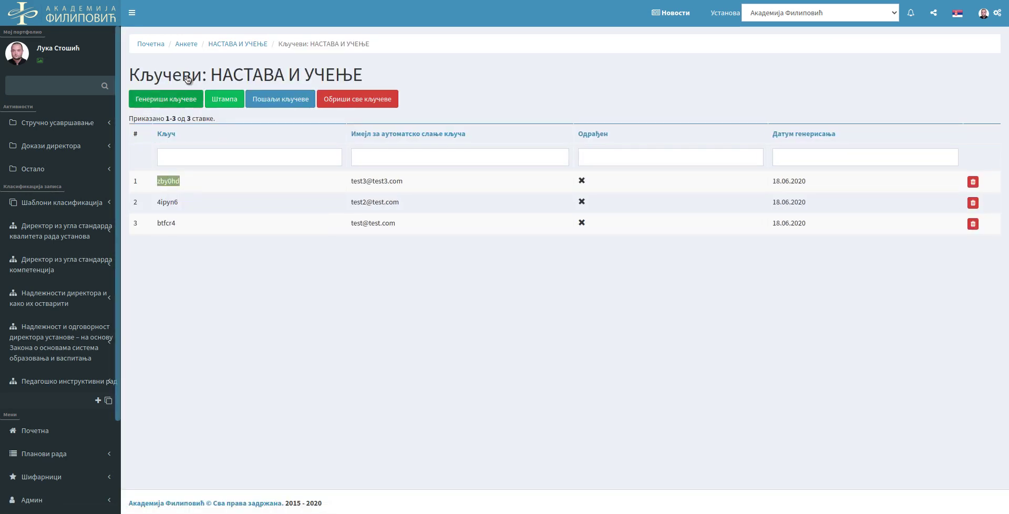
- Paste the copied access key into the Кључ field of the survey entry form and start the survey
key(alt+Left)
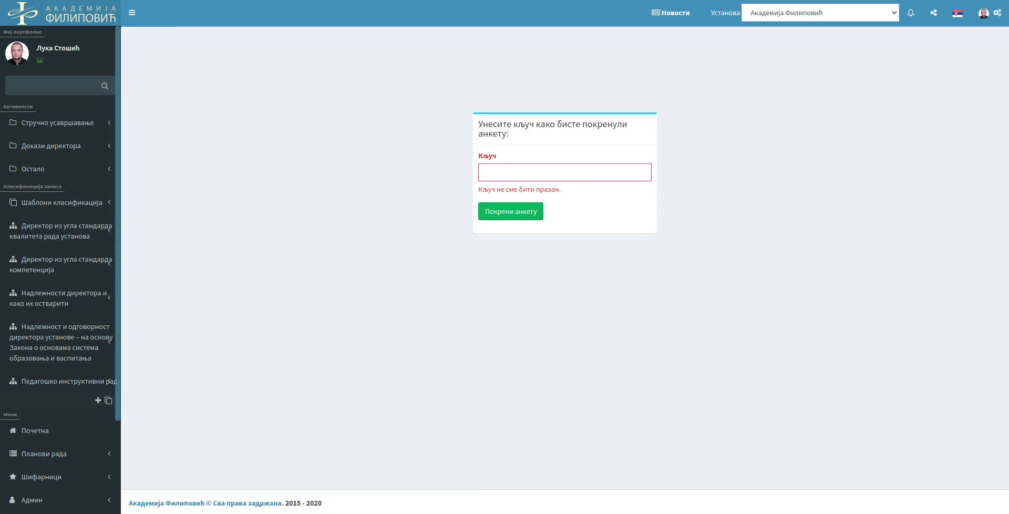
right_click(520, 172)
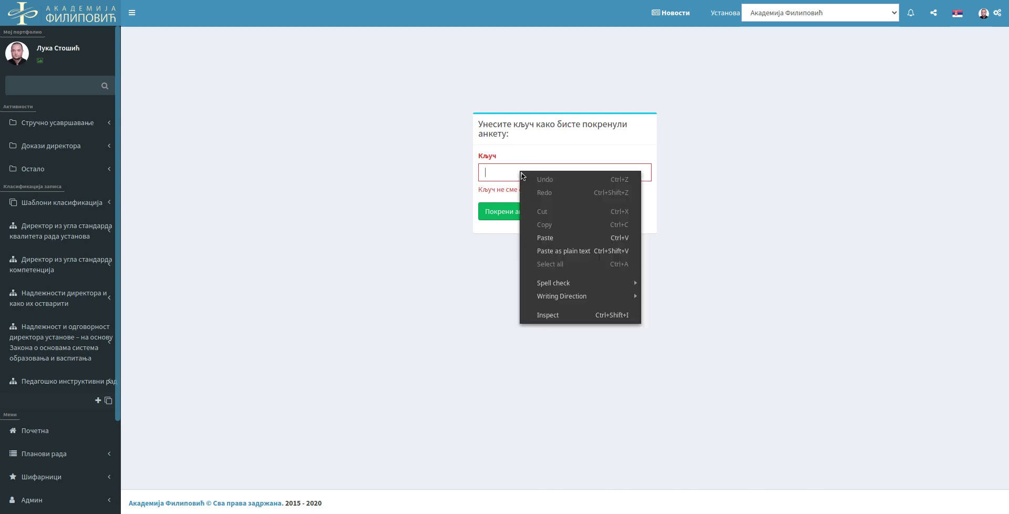
click(551, 246)
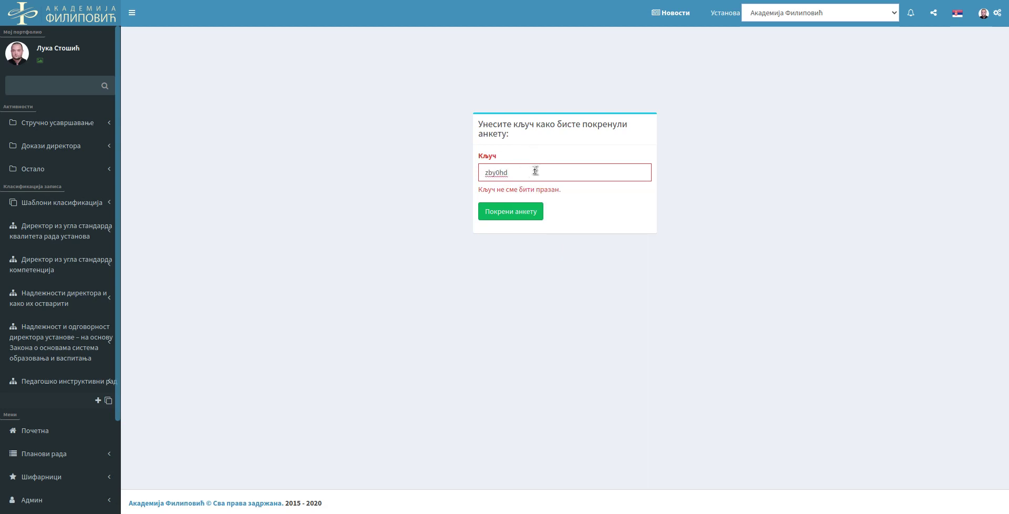
click(510, 212)
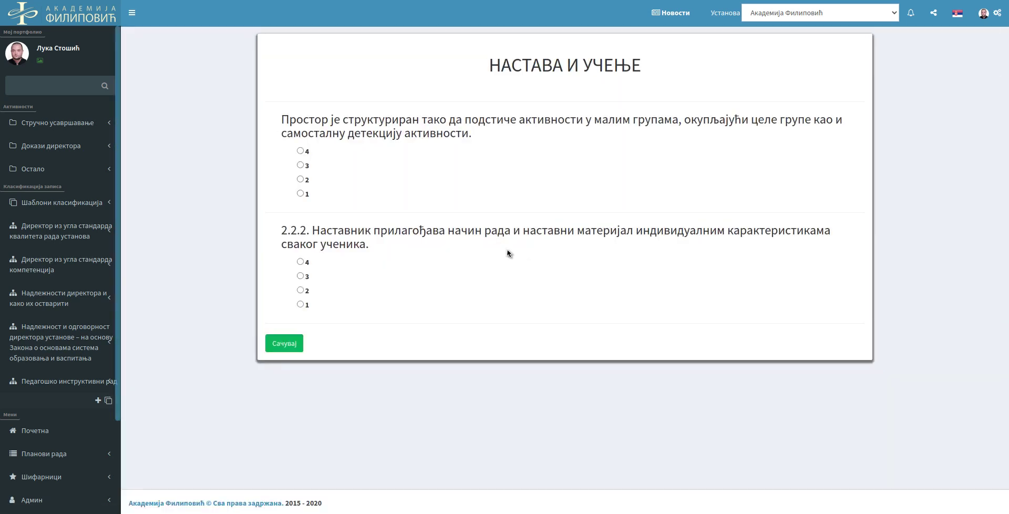
- Answer both survey questions with 2, save the answers, and open the survey's overview
click(300, 179)
click(301, 290)
click(310, 343)
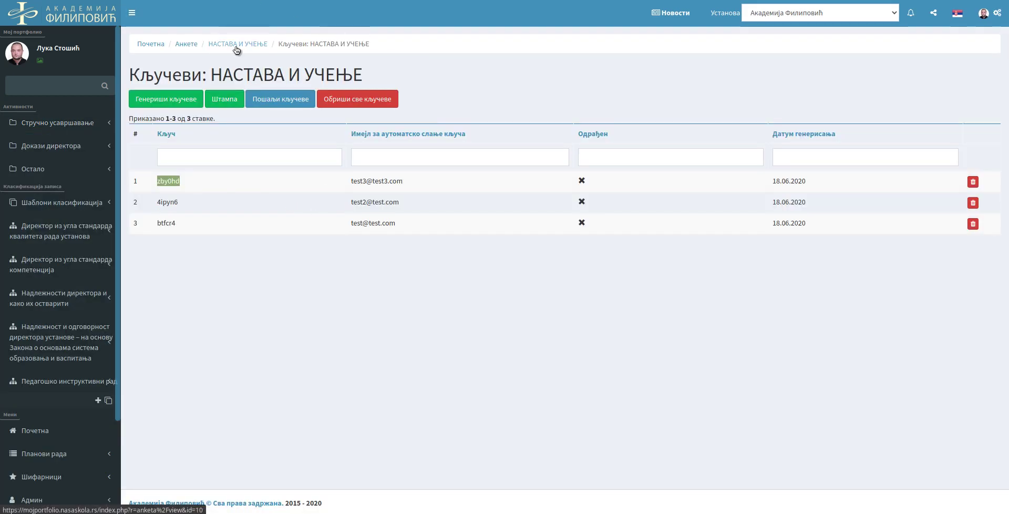
click(238, 44)
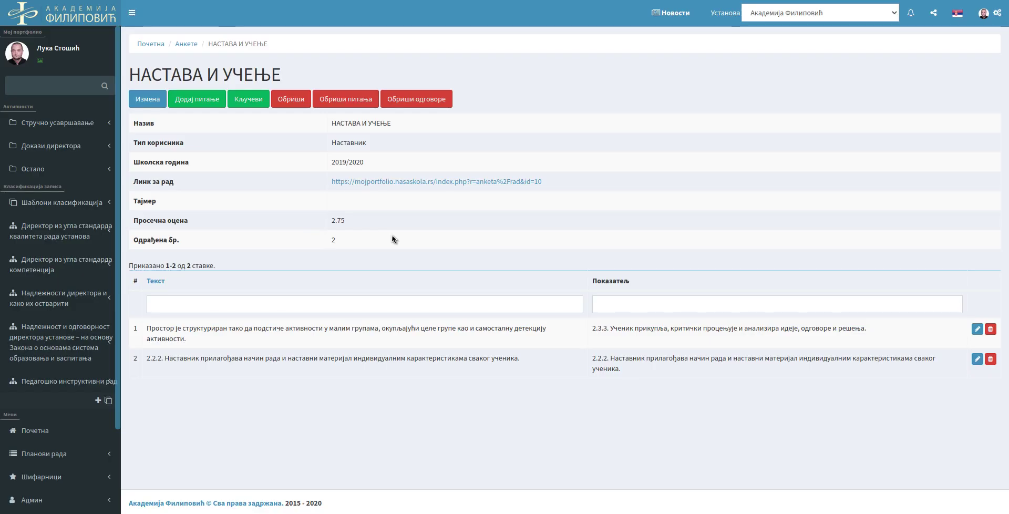
- Try to start the survey again from its work link by pasting the already used access key
click(516, 183)
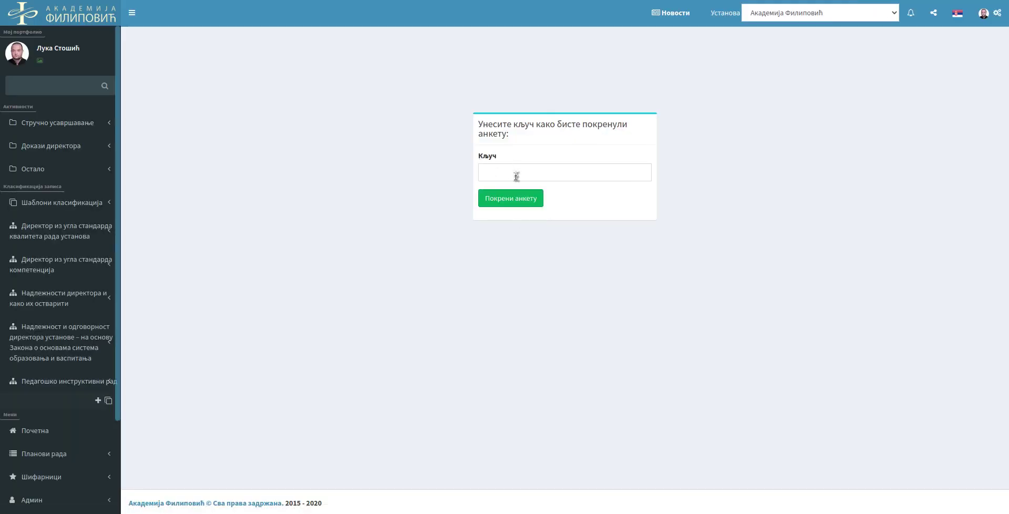
right_click(520, 172)
click(537, 238)
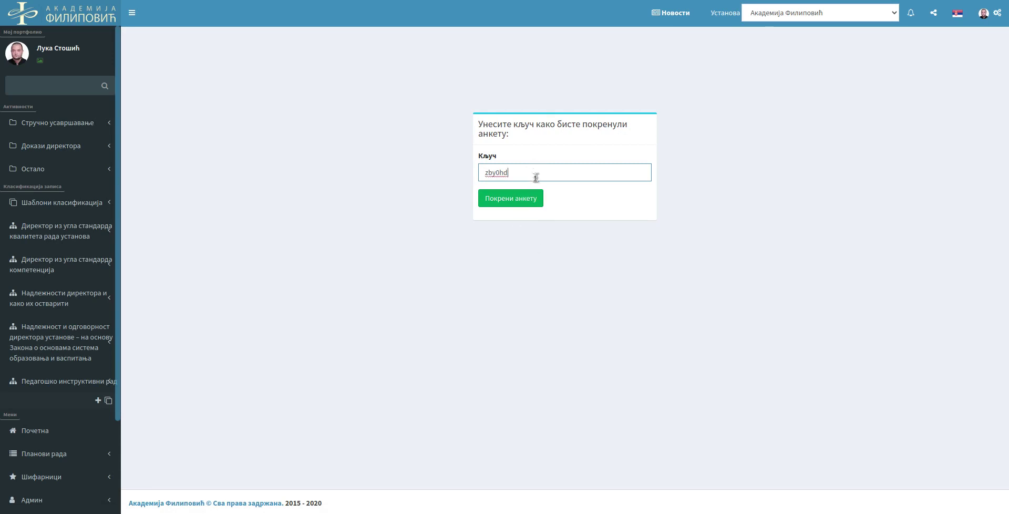
click(527, 204)
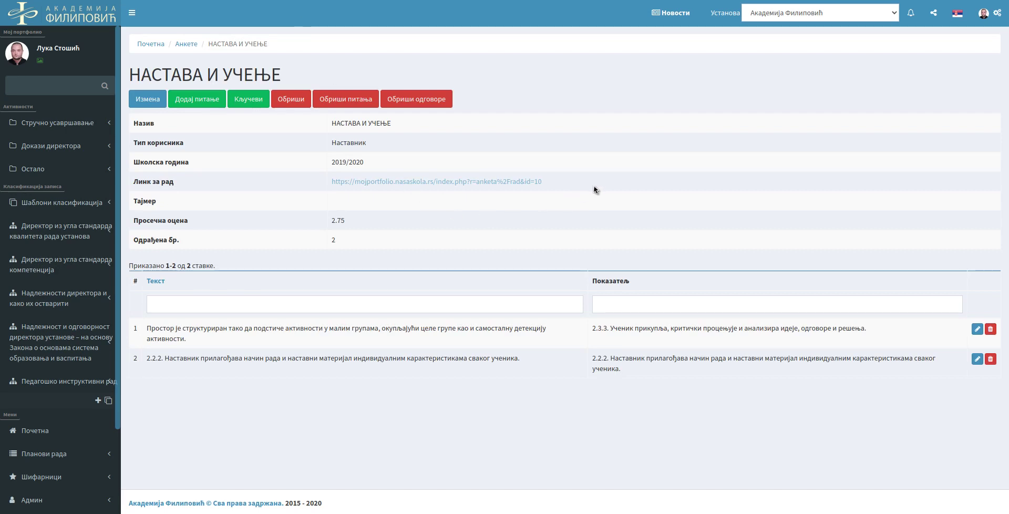
- Check the work link (Линк за рад) in the survey's overview
drag(584, 184, 330, 180)
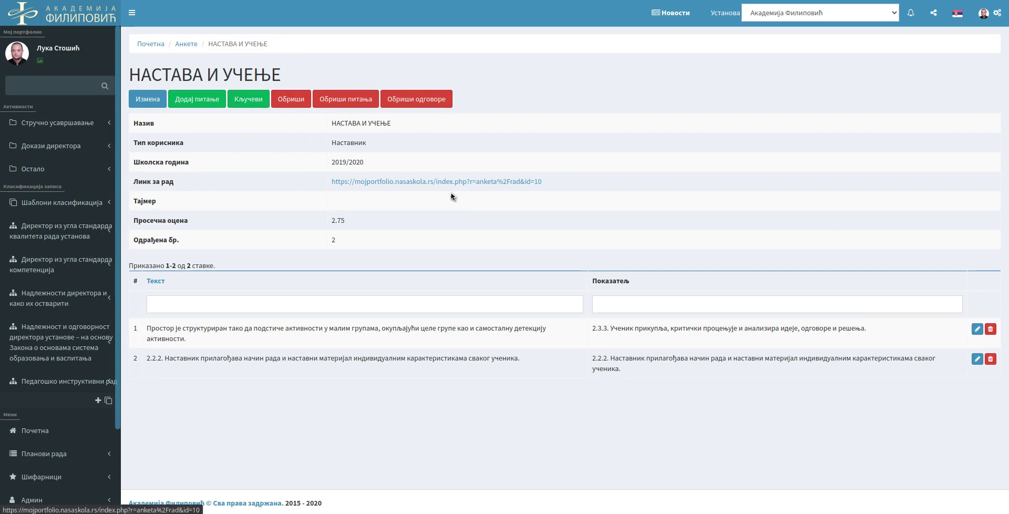
drag(559, 185, 326, 181)
click(473, 215)
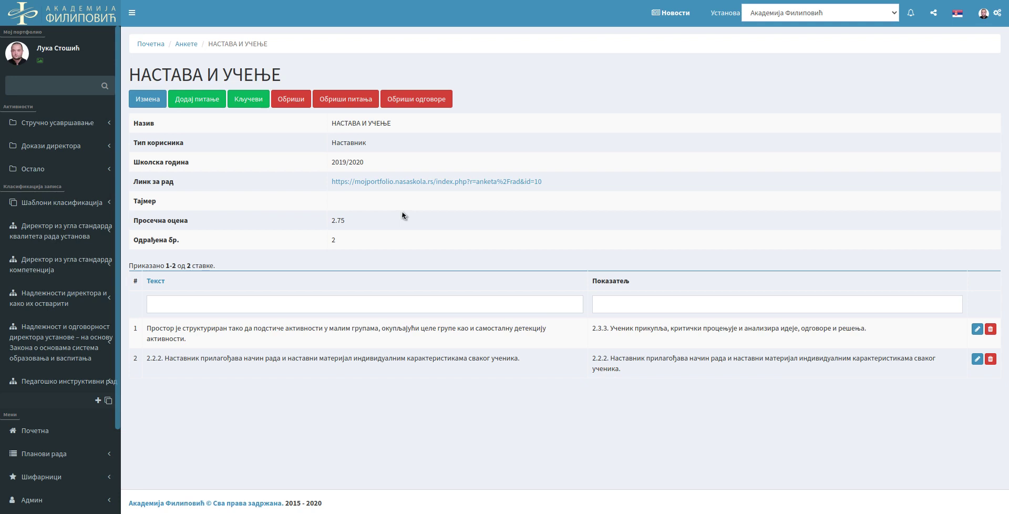
- Compare the print version of the survey's keys with the key list to identify which key has been used
click(255, 100)
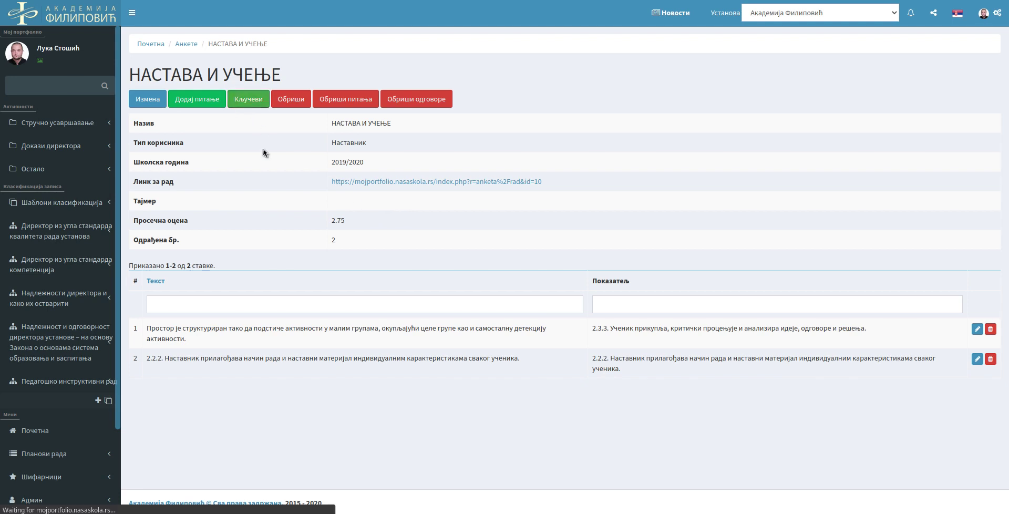
click(228, 101)
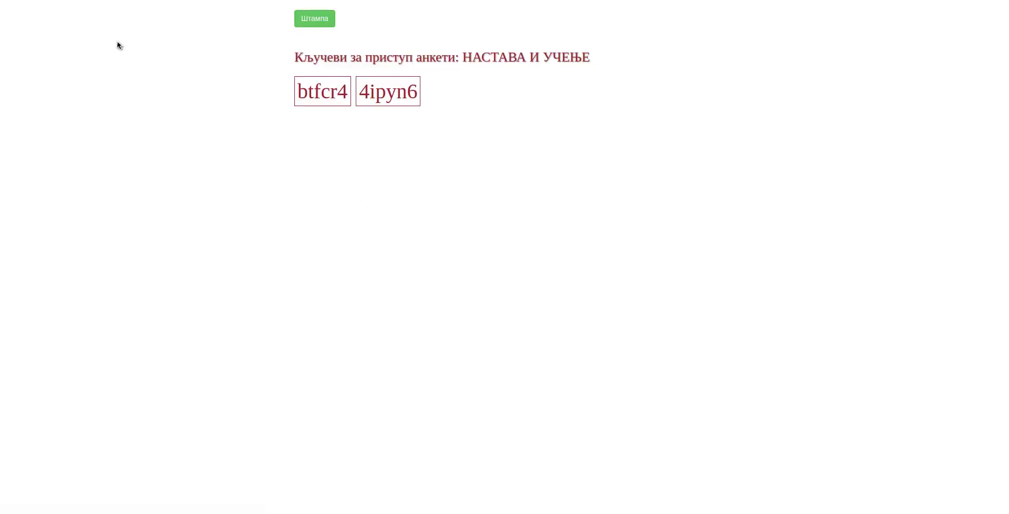
key(alt+Left)
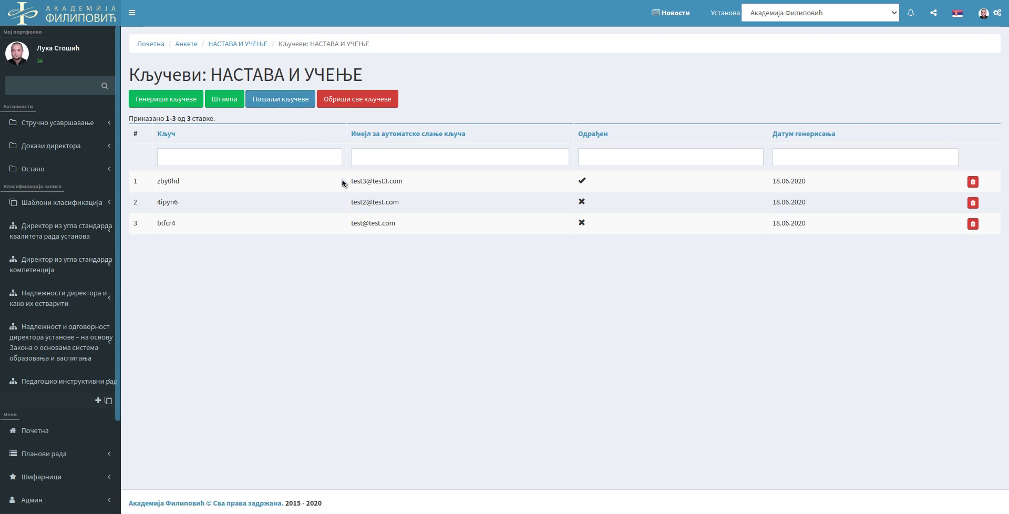
drag(342, 183, 440, 213)
drag(150, 181, 187, 182)
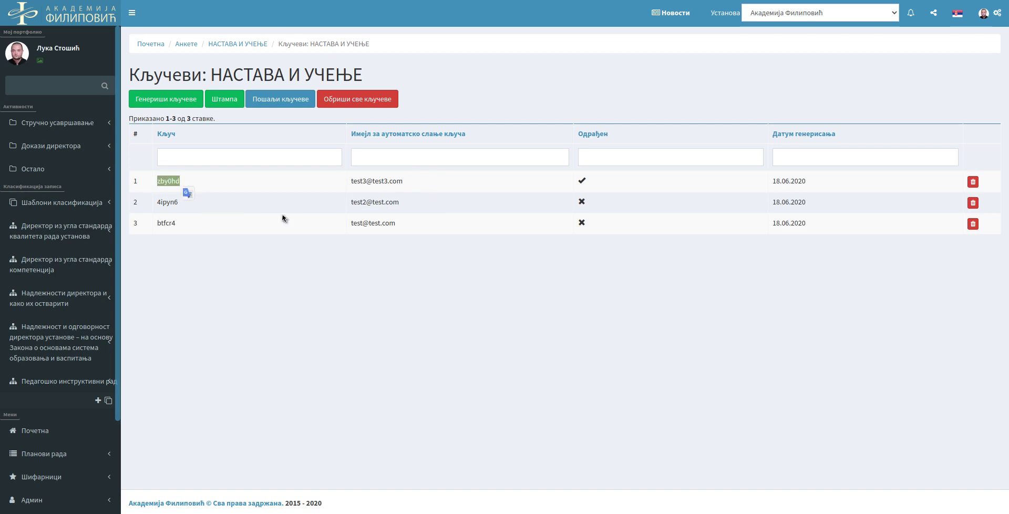
click(371, 183)
triple_click(351, 179)
click(422, 190)
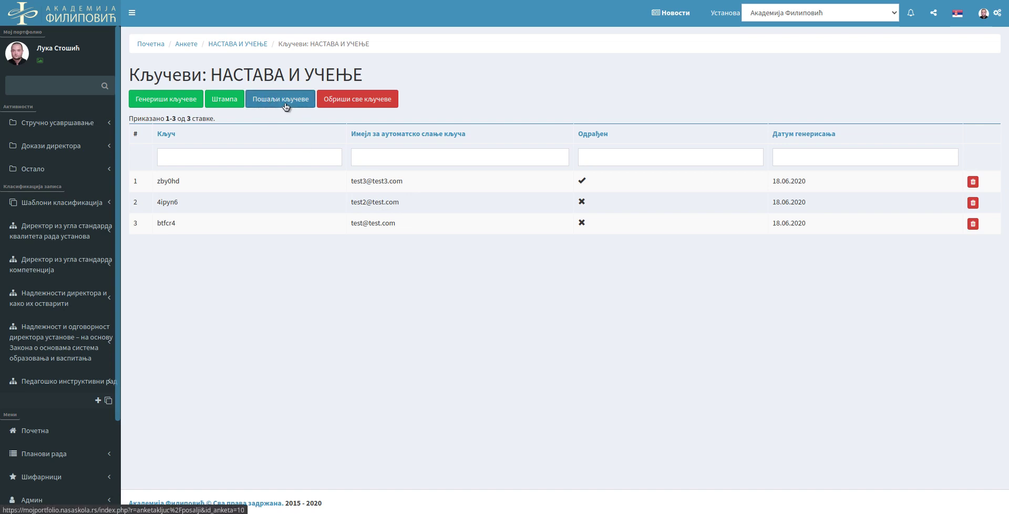
triple_click(231, 75)
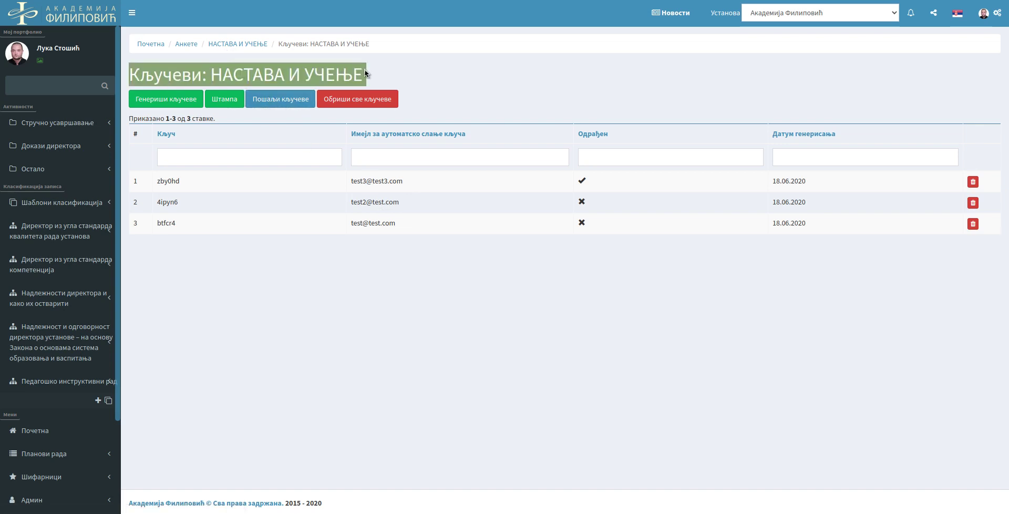
click(398, 74)
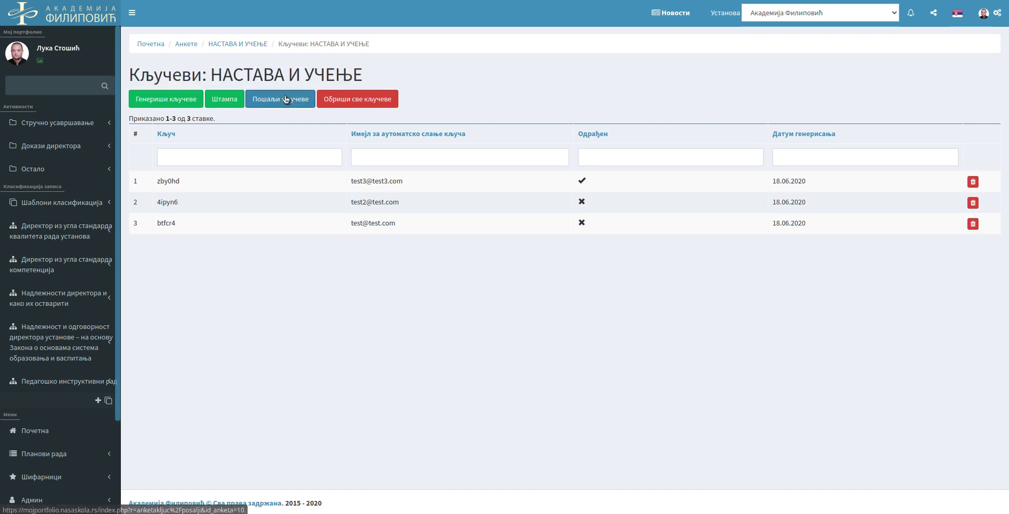
drag(354, 74, 126, 70)
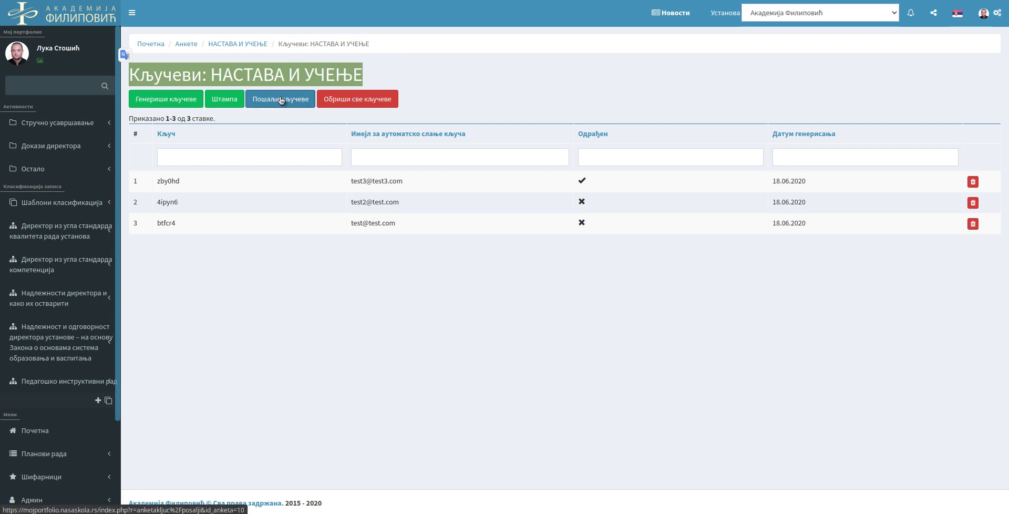
click(361, 76)
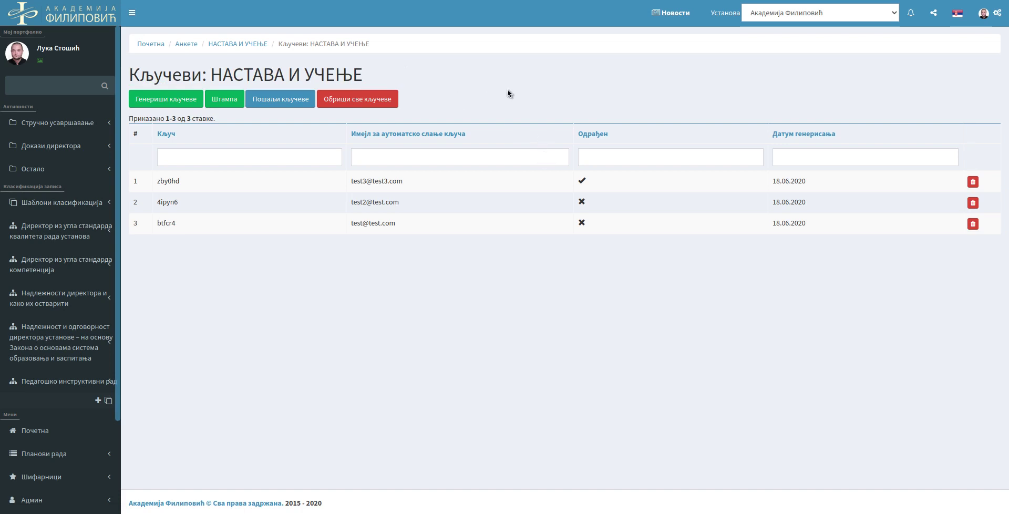
click(578, 513)
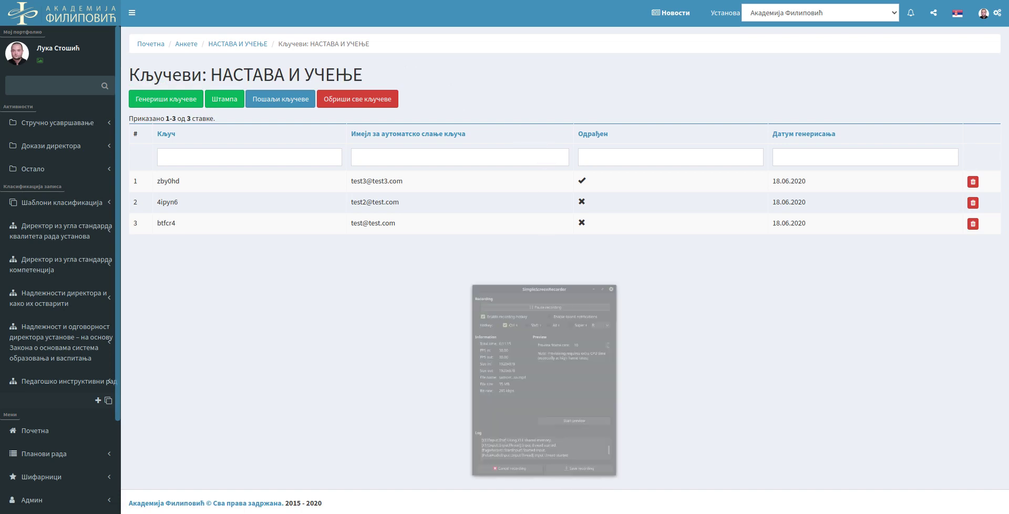